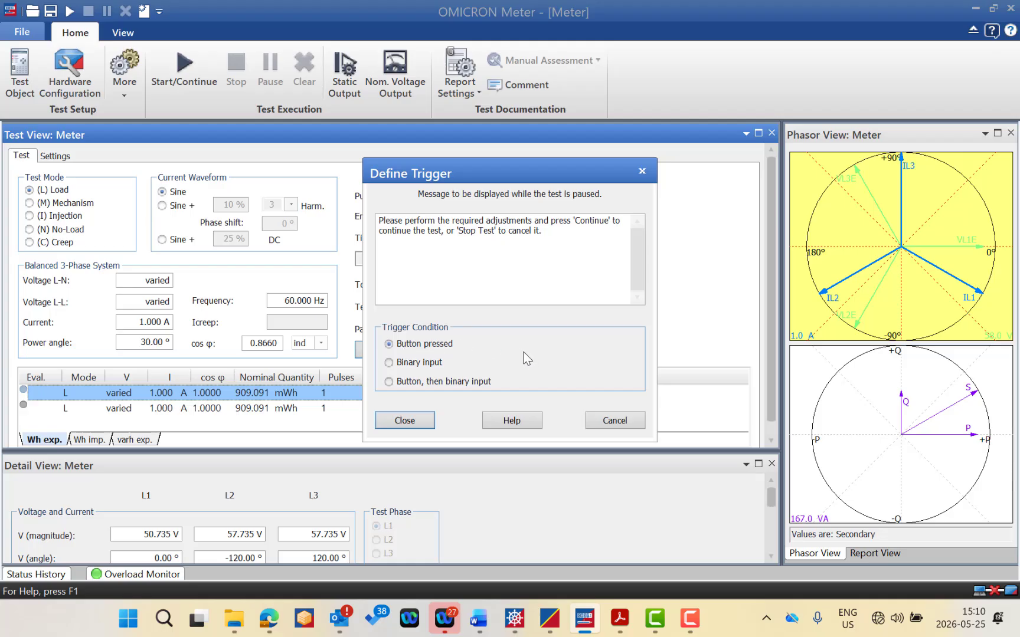
Review the pause message and the trigger condition options for the selected load test point, leaving the trigger definition unchanged.
click(608, 420)
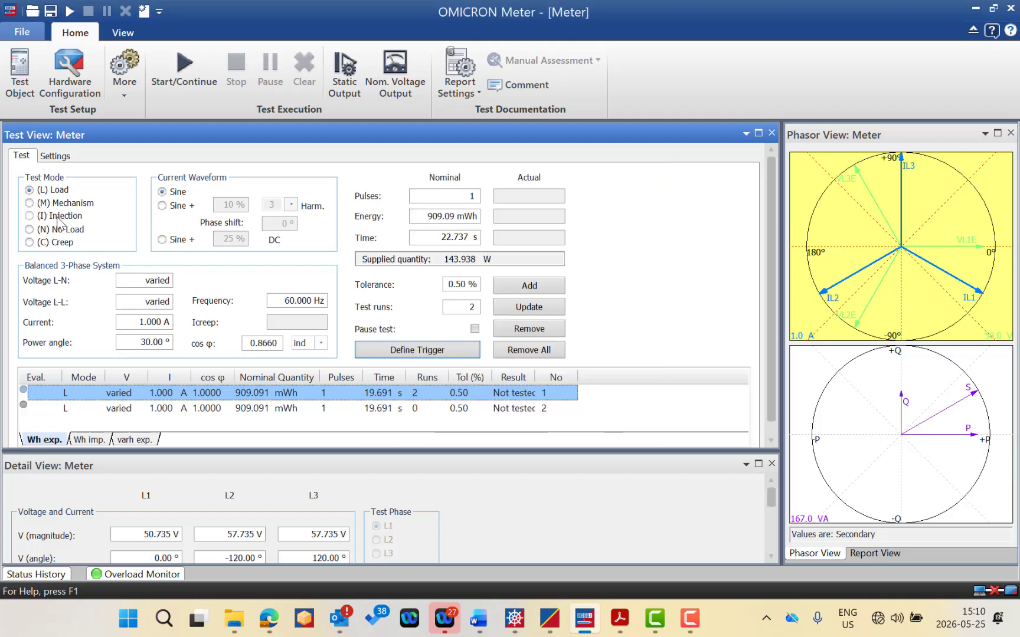
click(428, 350)
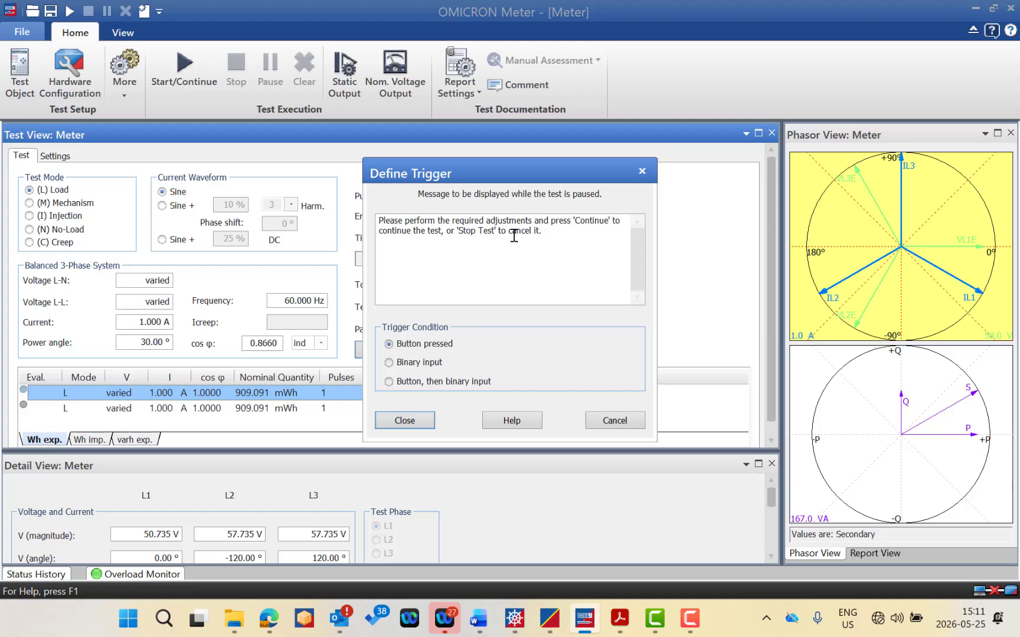
drag(543, 231, 408, 229)
click(424, 245)
click(410, 362)
click(420, 383)
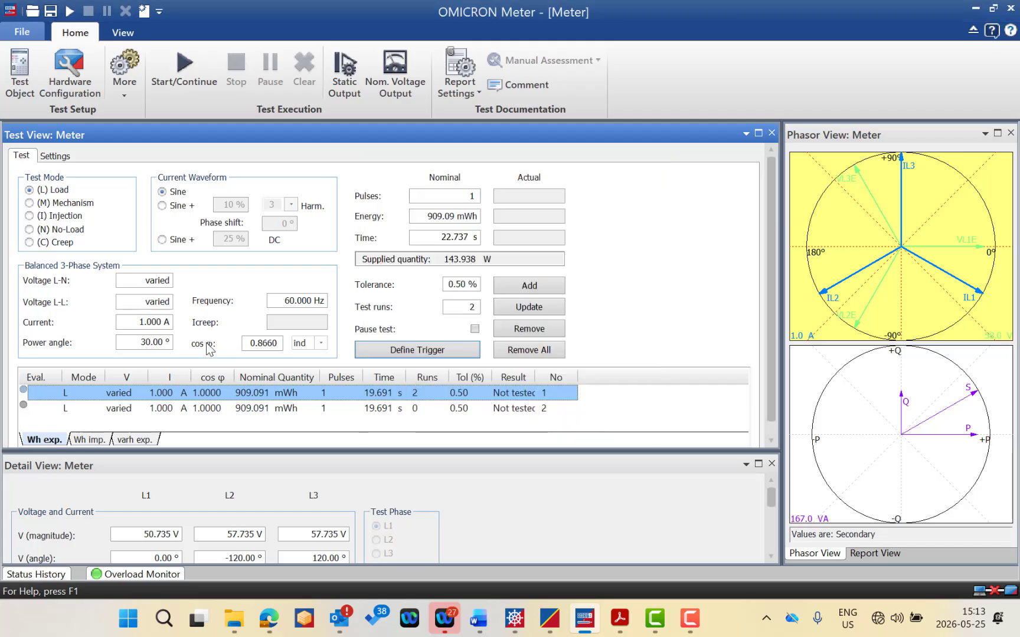
Select the second load test point and choose the CMC as reference in the meter test settings.
click(109, 409)
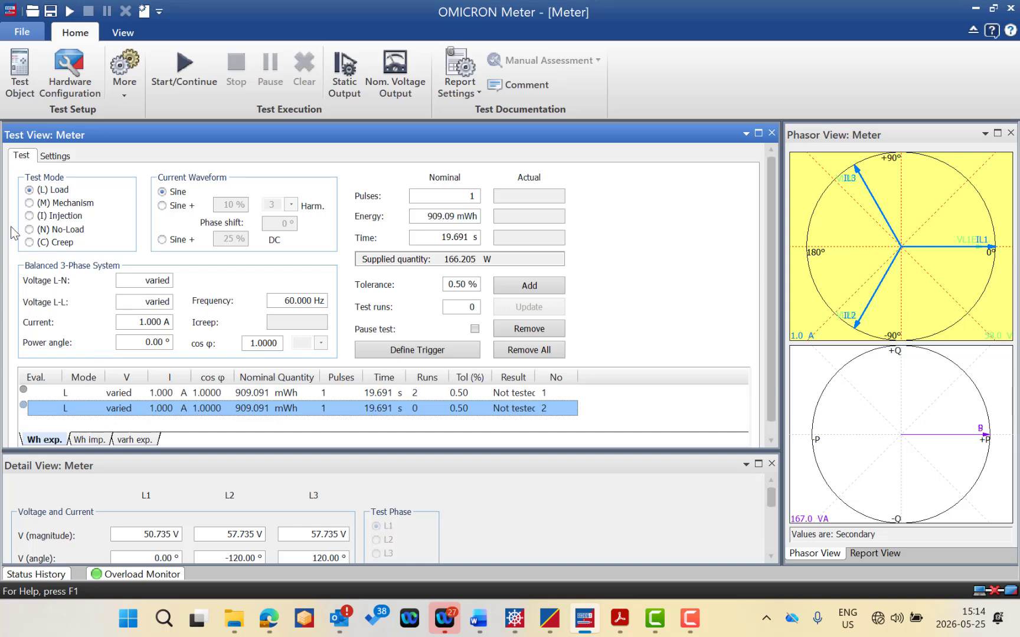
click(55, 156)
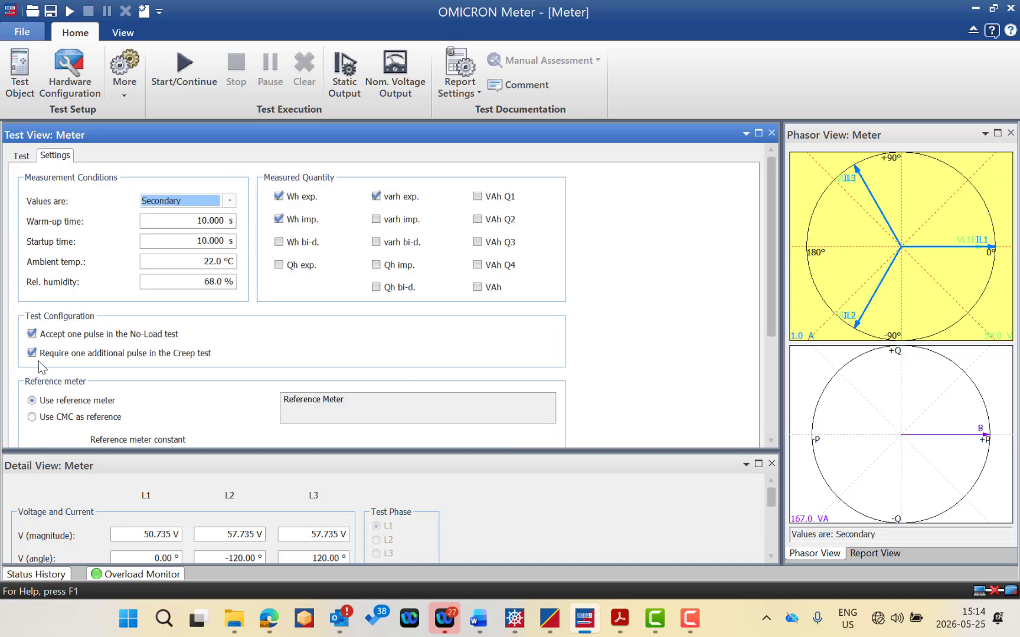
click(32, 417)
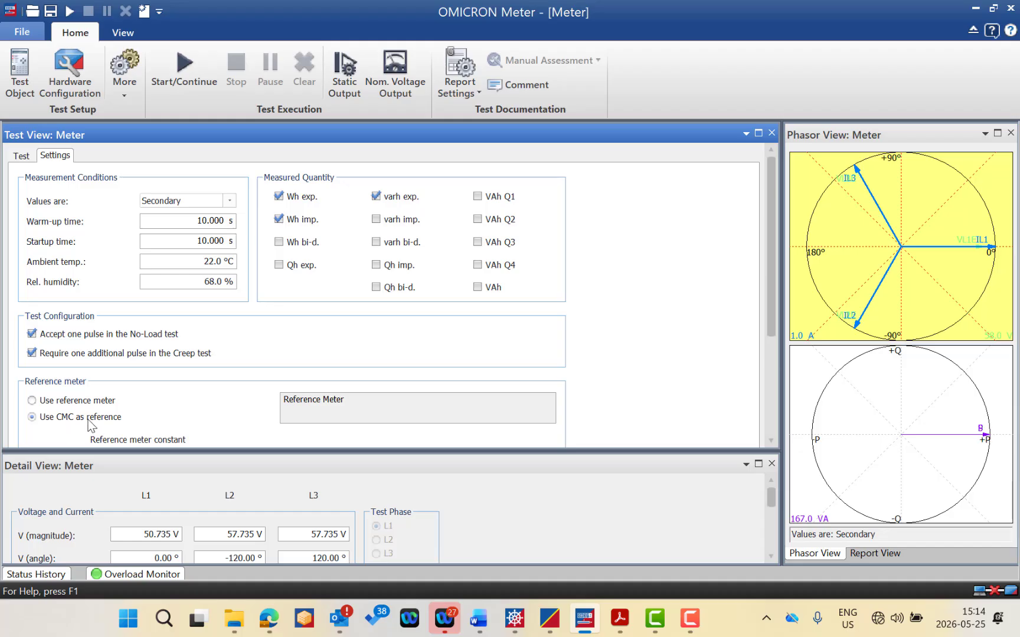
Remove one of the two load test points from the Wh exp. table.
click(22, 156)
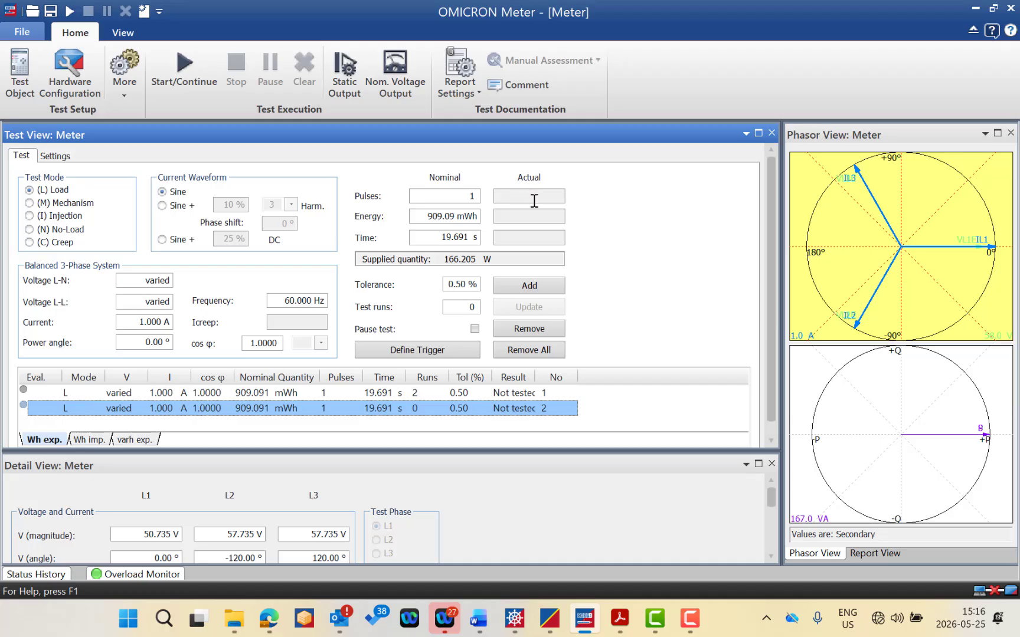
click(529, 328)
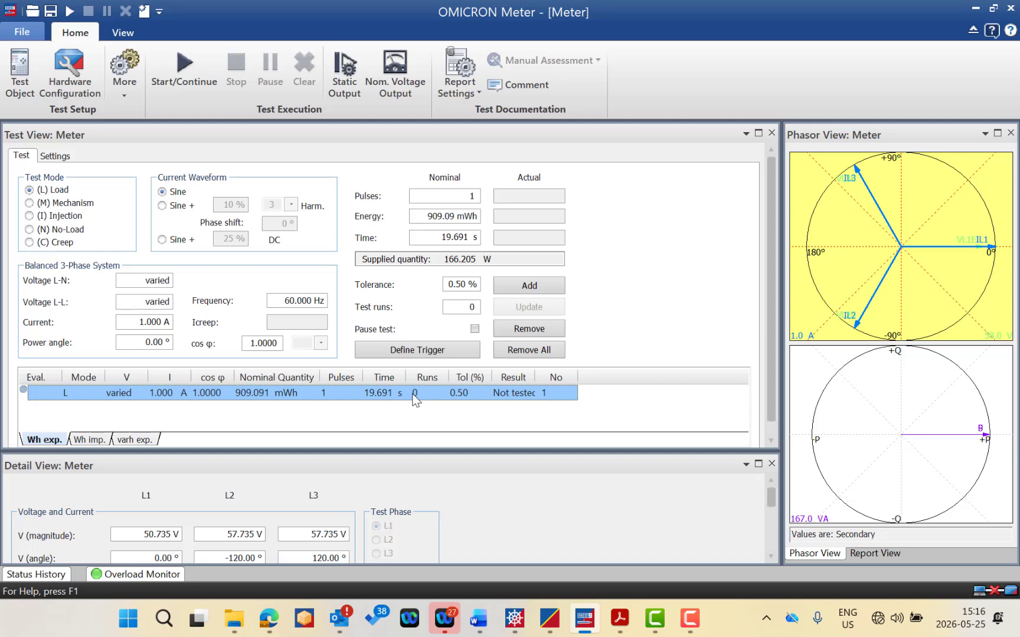
Switch the test to use the reference meter, inspect its 100 A constant entry without editing it, and return to the test definition.
click(59, 155)
click(33, 401)
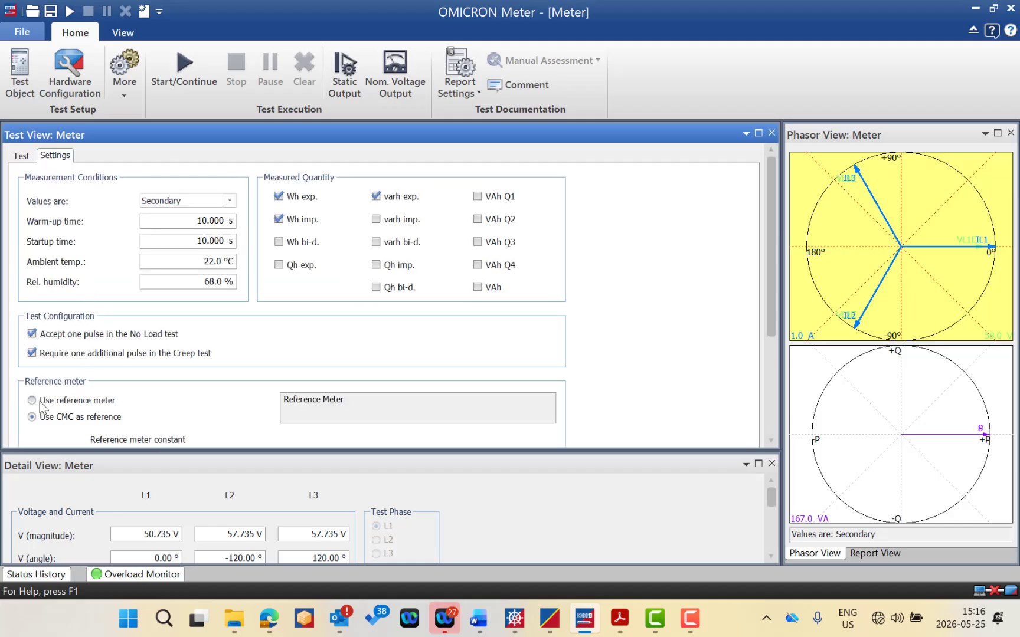
drag(767, 294, 762, 394)
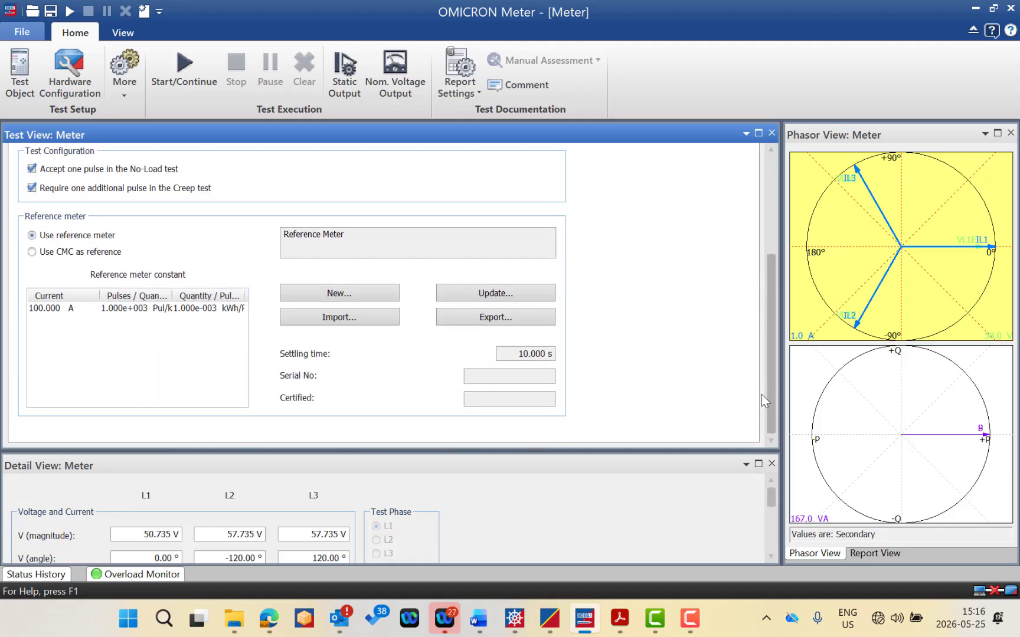
click(469, 291)
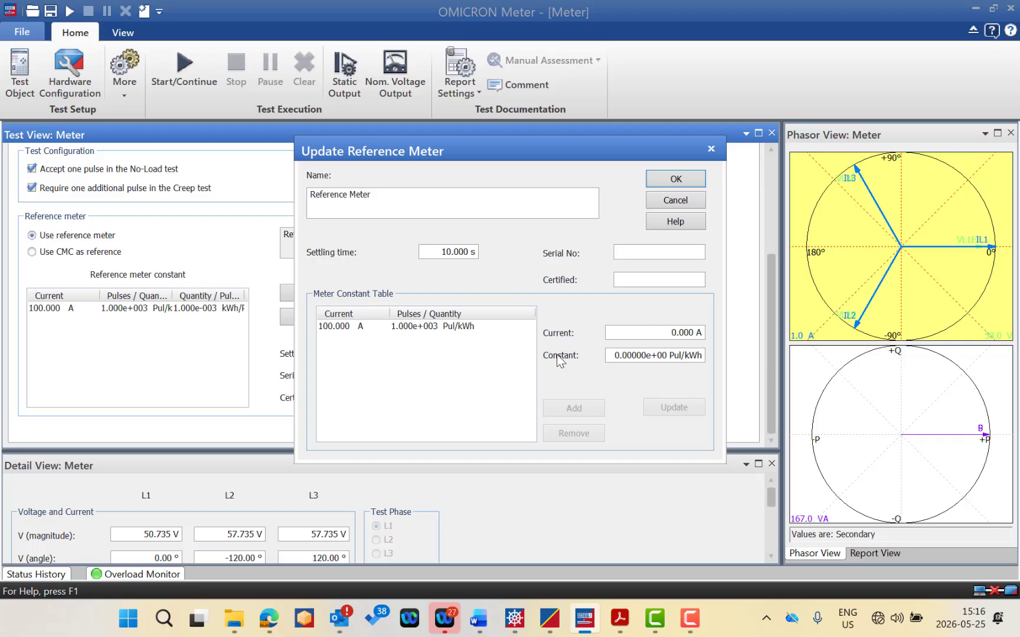
click(440, 328)
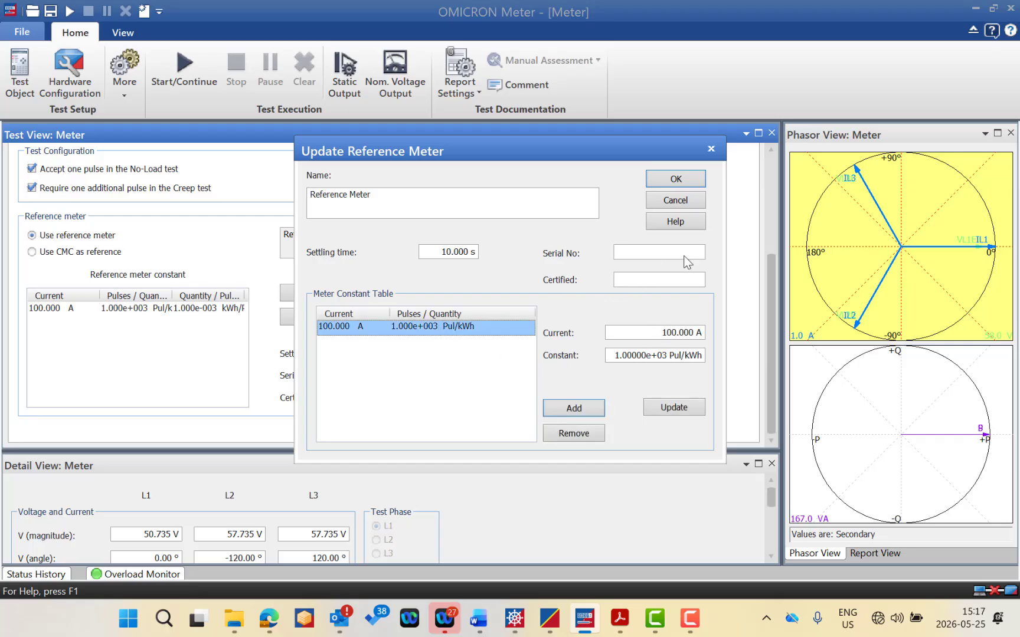
click(711, 152)
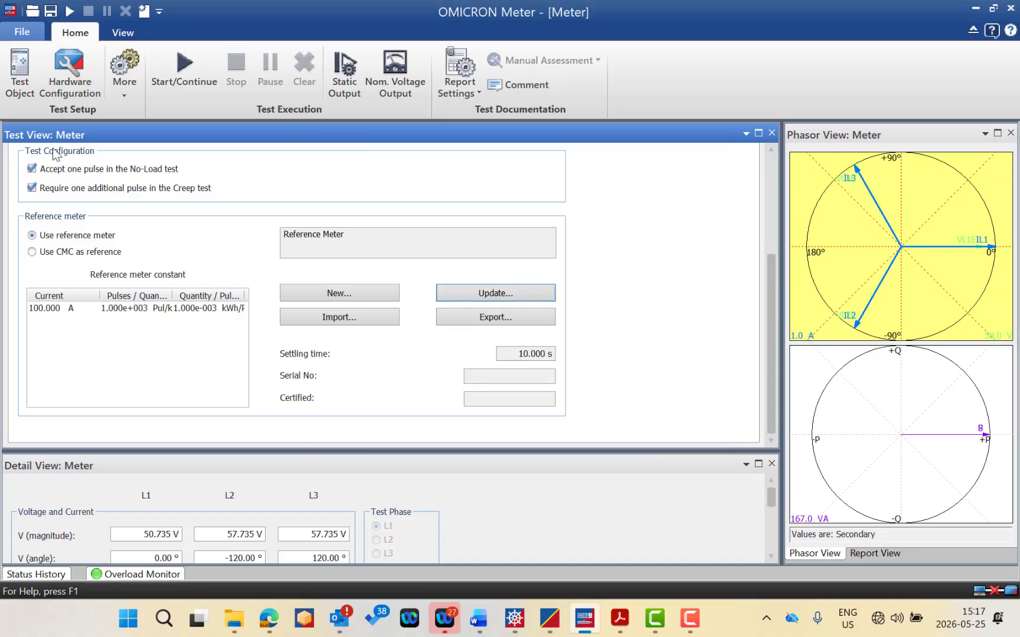
scroll(768, 230, up, 1)
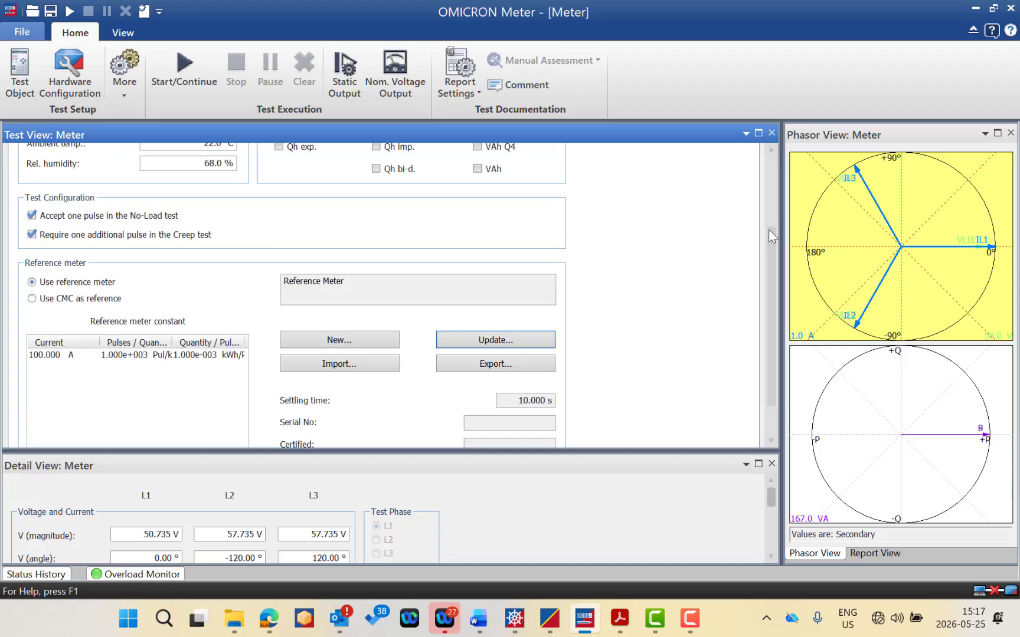
scroll(768, 230, up, 3)
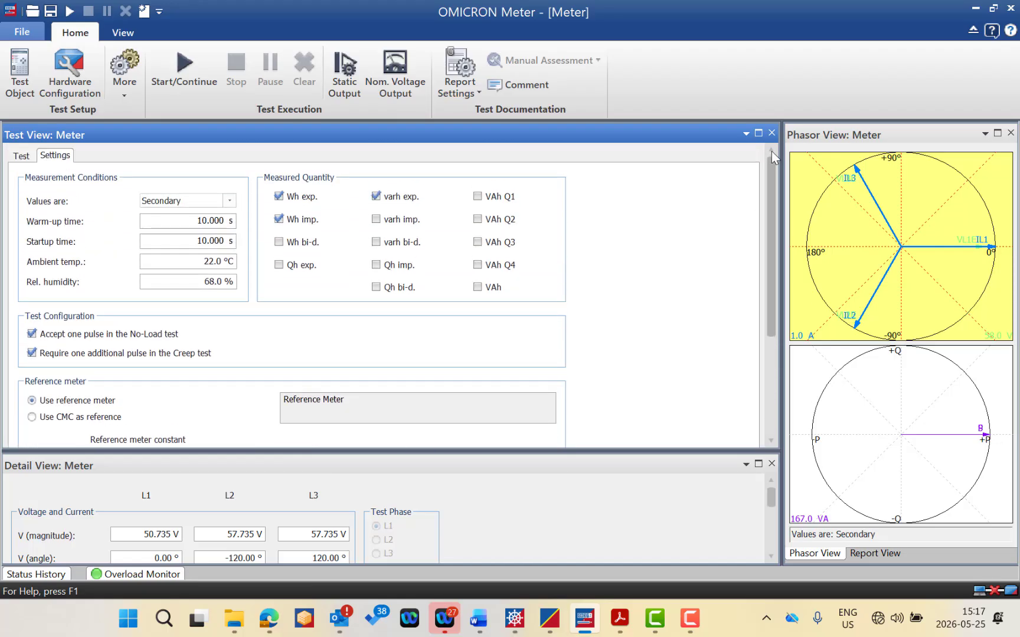
click(21, 156)
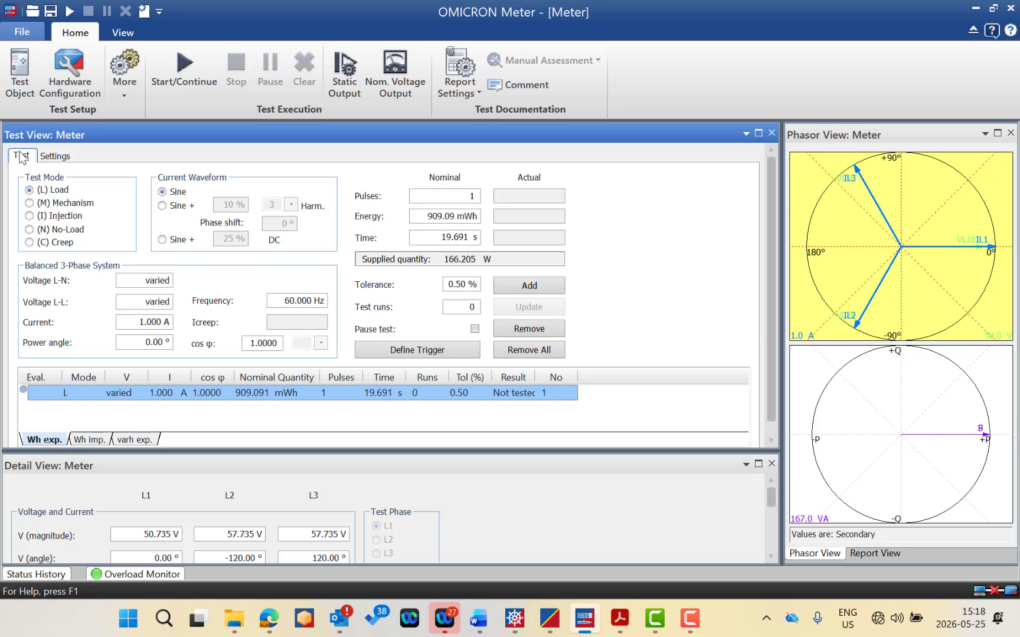
Open the help topic "Load Test without a Reference Meter (L)" under the test modes and read its principle and meter error formula.
key(F1)
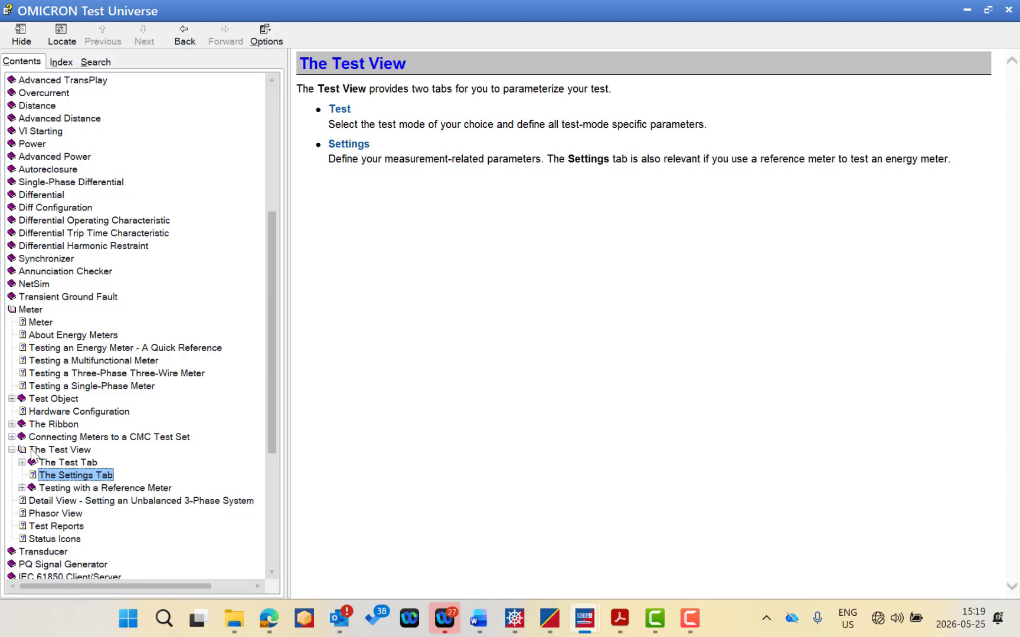
key(Up)
key(Down)
key(Down)
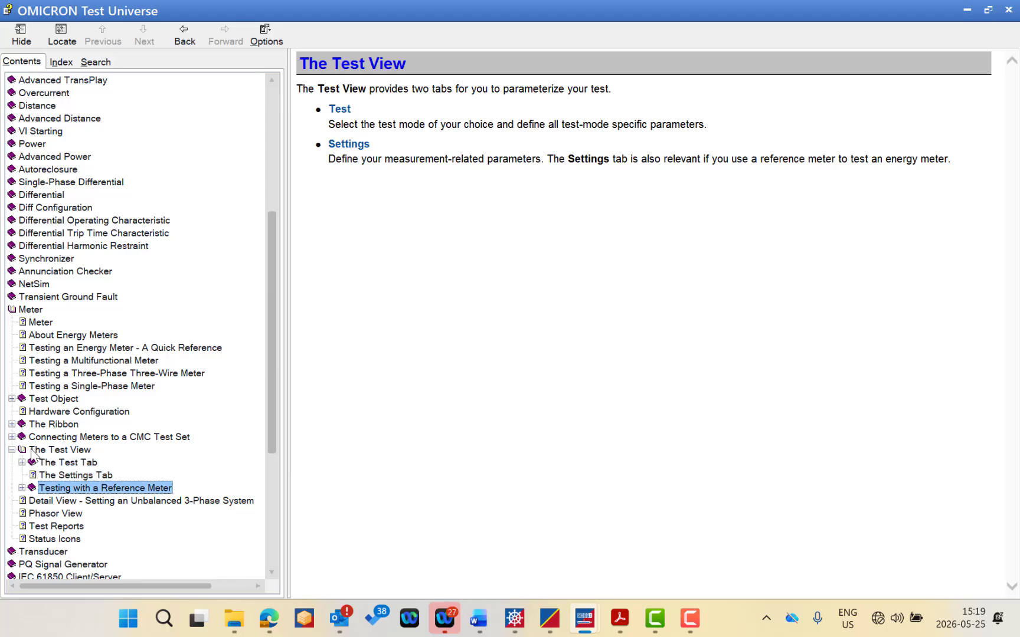
key(Up)
key(Up)
key(Right)
key(Down)
key(Down)
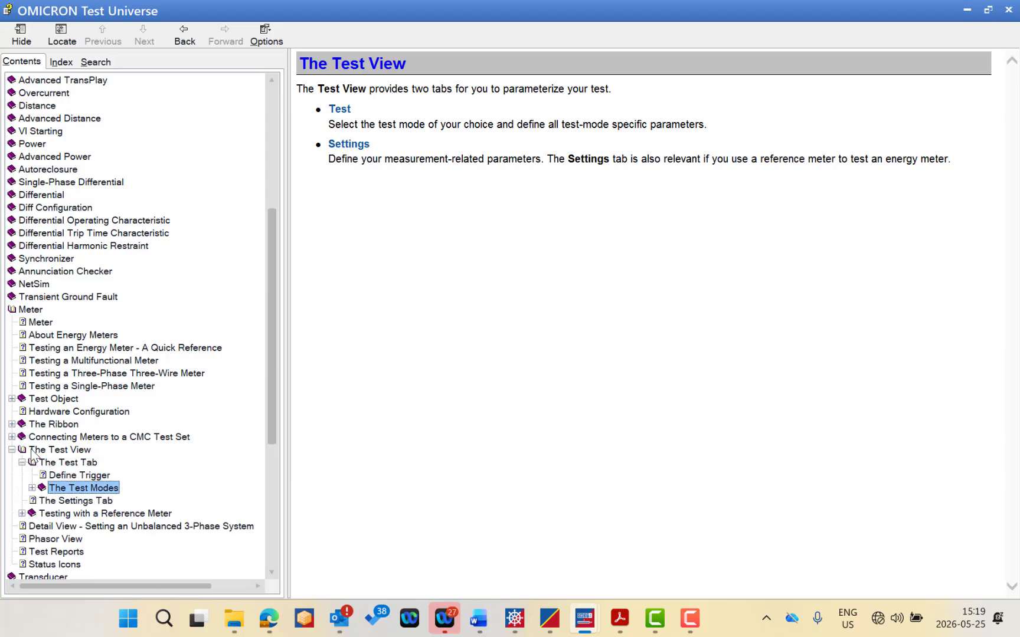
key(Right)
key(Down)
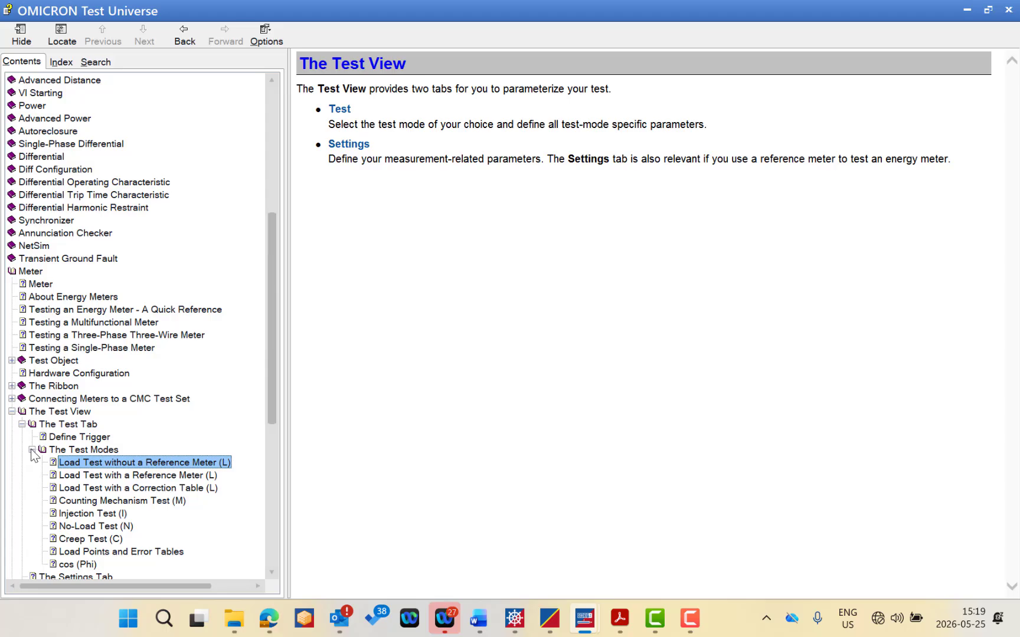
key(Return)
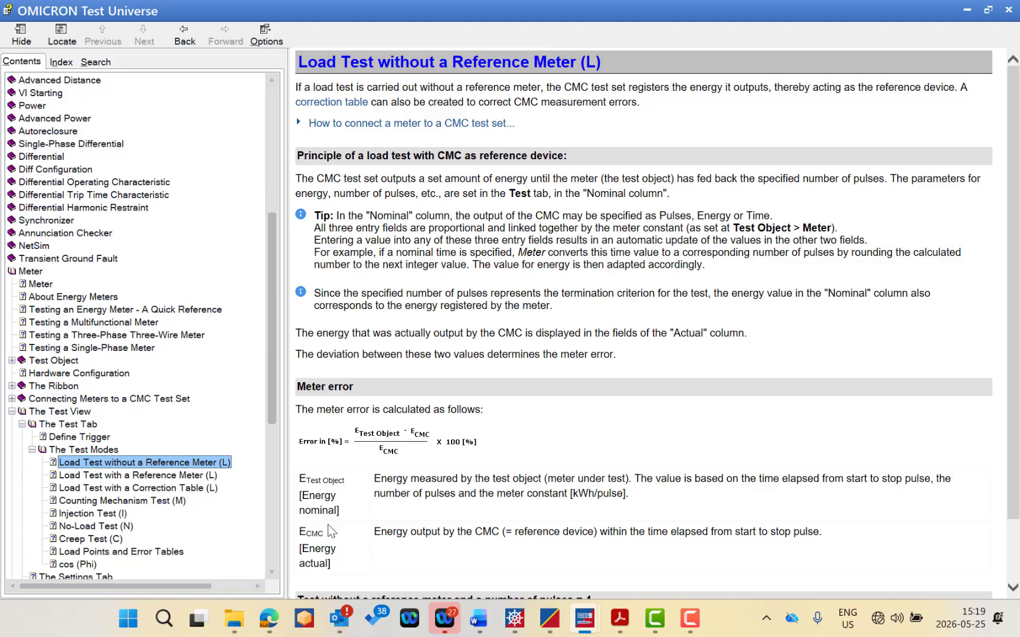
scroll(1016, 383, down, 1)
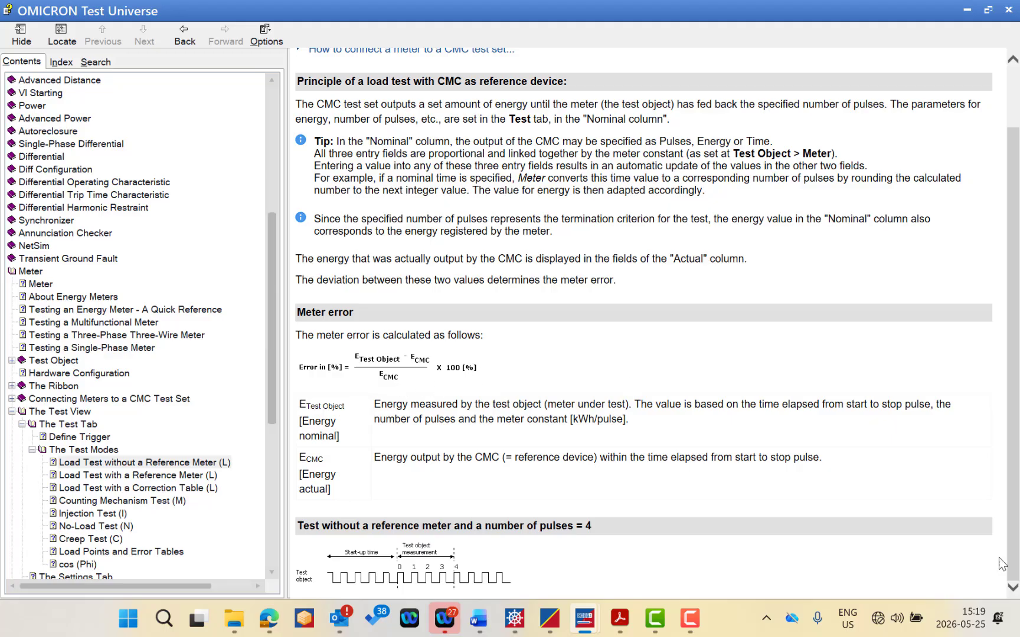
scroll(1016, 541, up, 3)
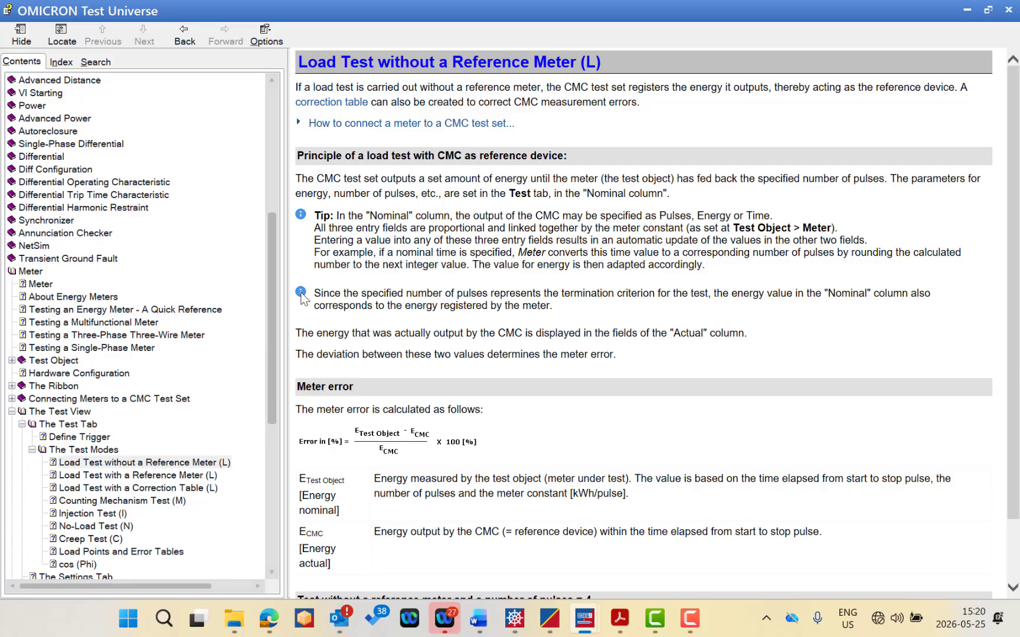
Read the help topic "Load Test with a Reference Meter (L)", including the meter error formula and the pulse timing diagram.
click(155, 476)
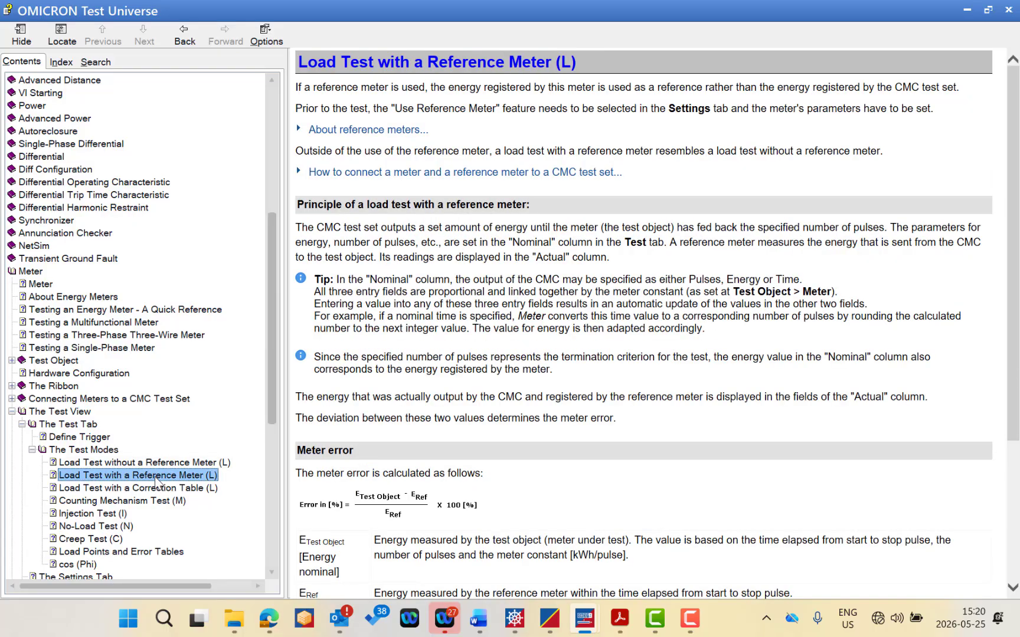
drag(1016, 191, 1017, 313)
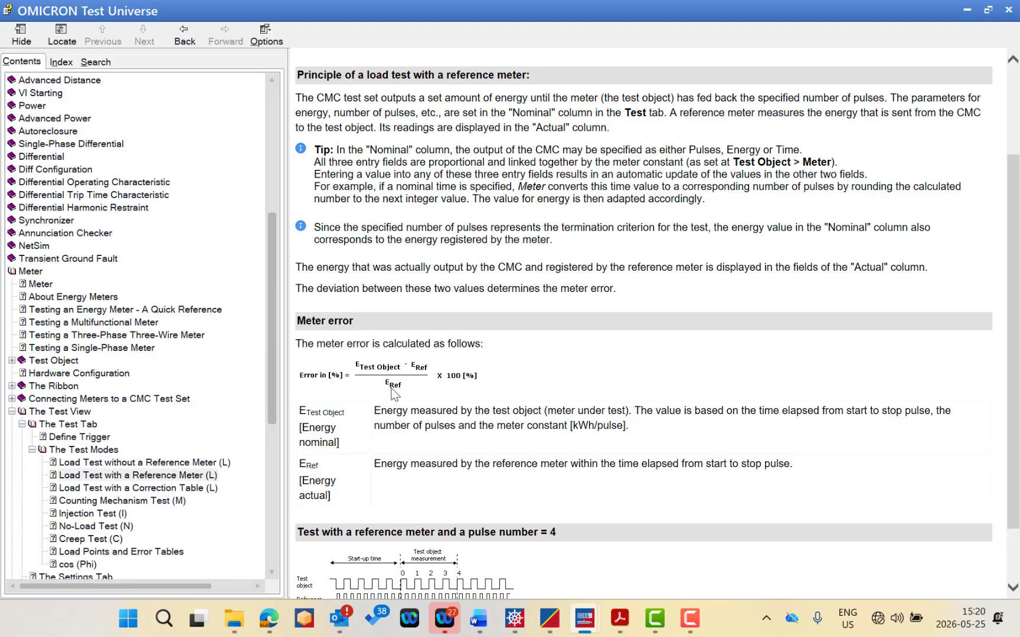
scroll(1017, 509, down, 3)
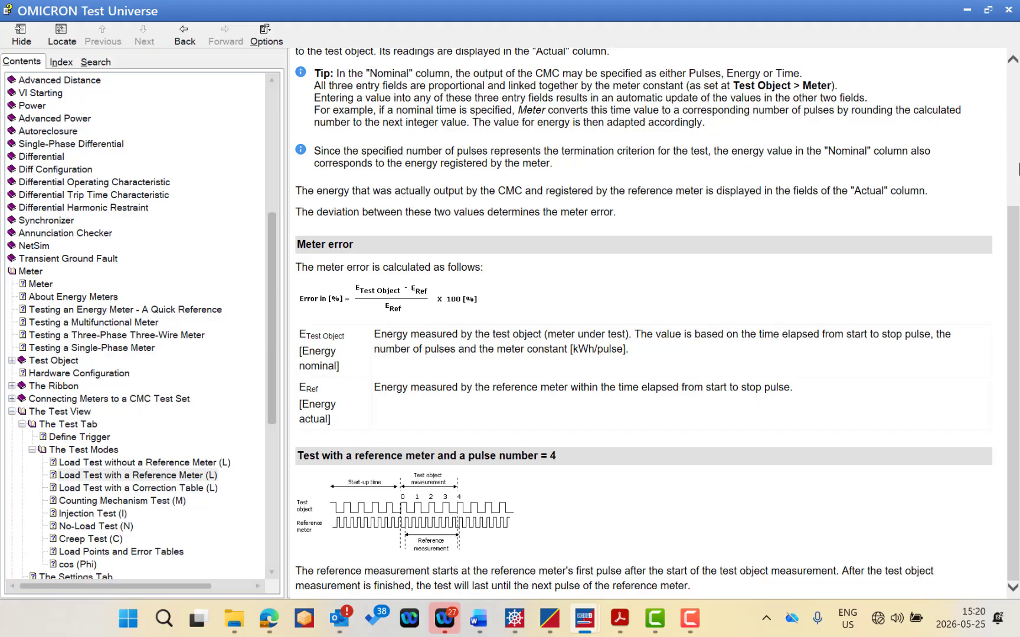
scroll(1016, 169, up, 3)
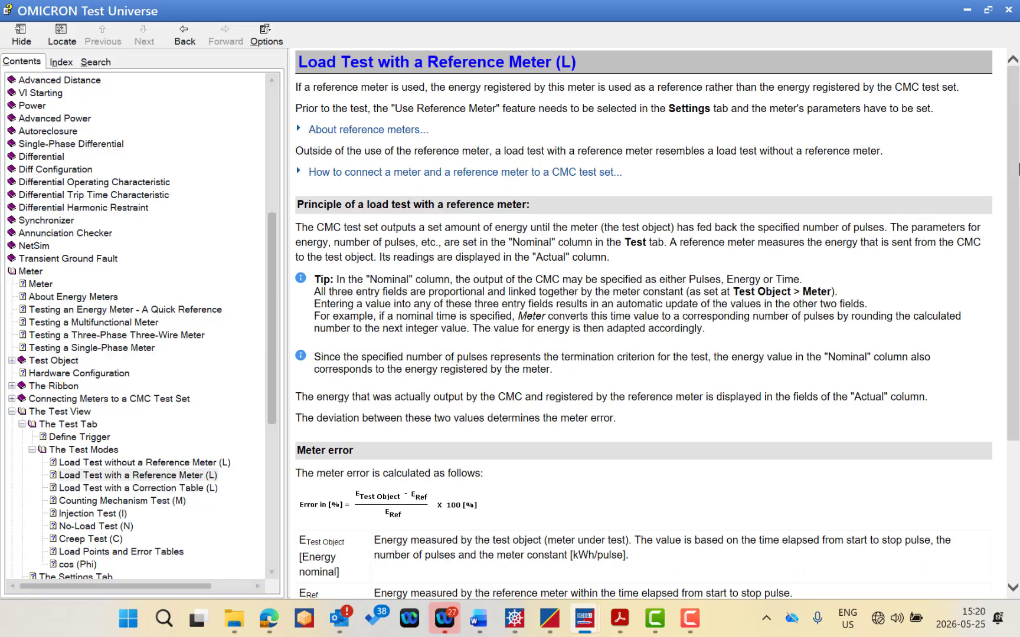
Follow the link on connecting a meter and a reference meter to a CMC test set and examine its notes and wiring diagram.
click(415, 178)
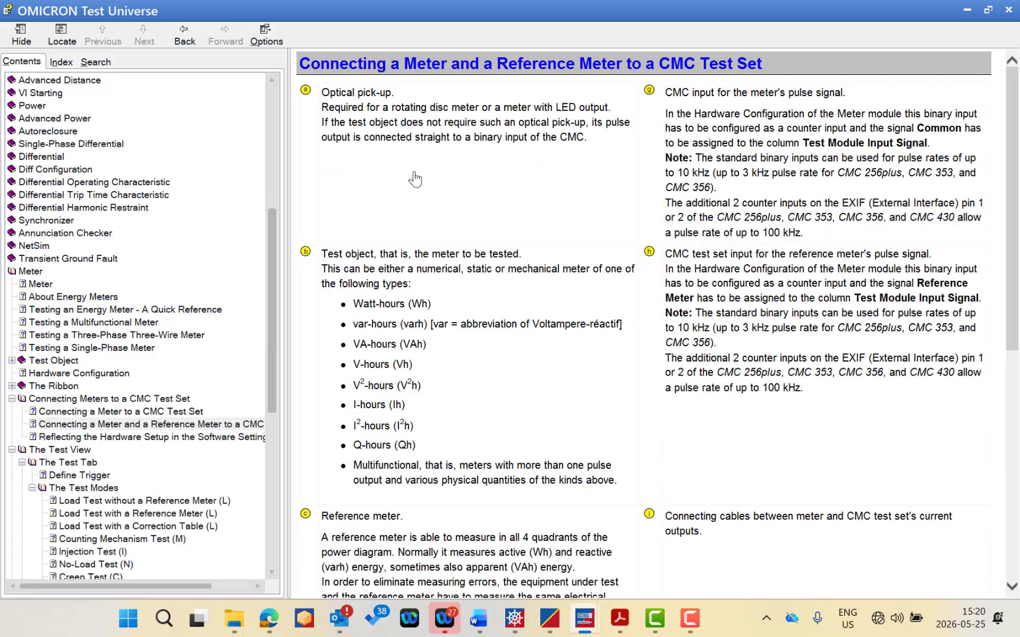
drag(1014, 185, 986, 456)
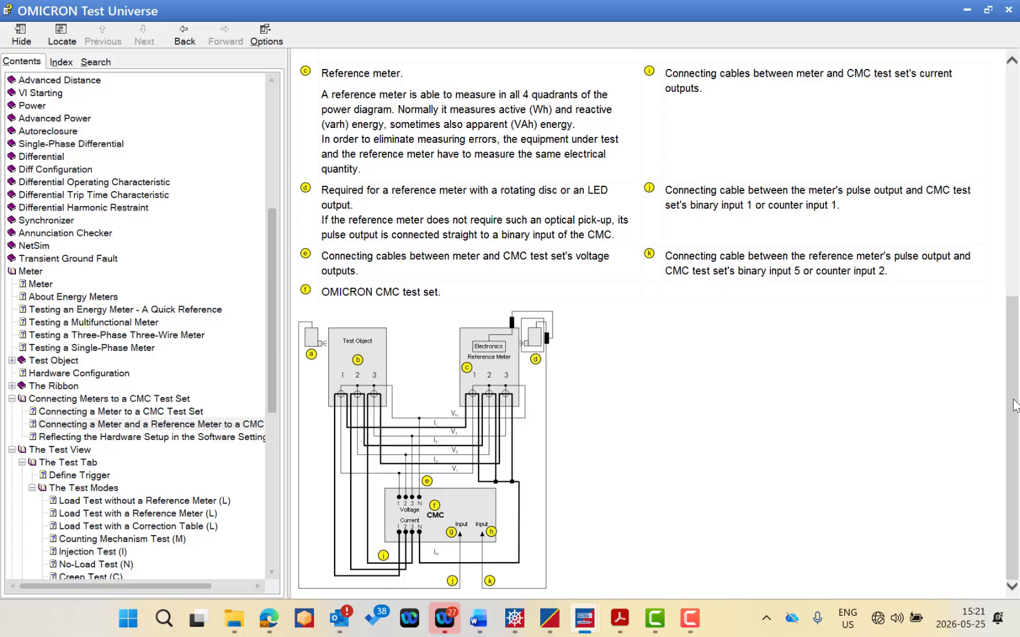
drag(1015, 405, 1006, 449)
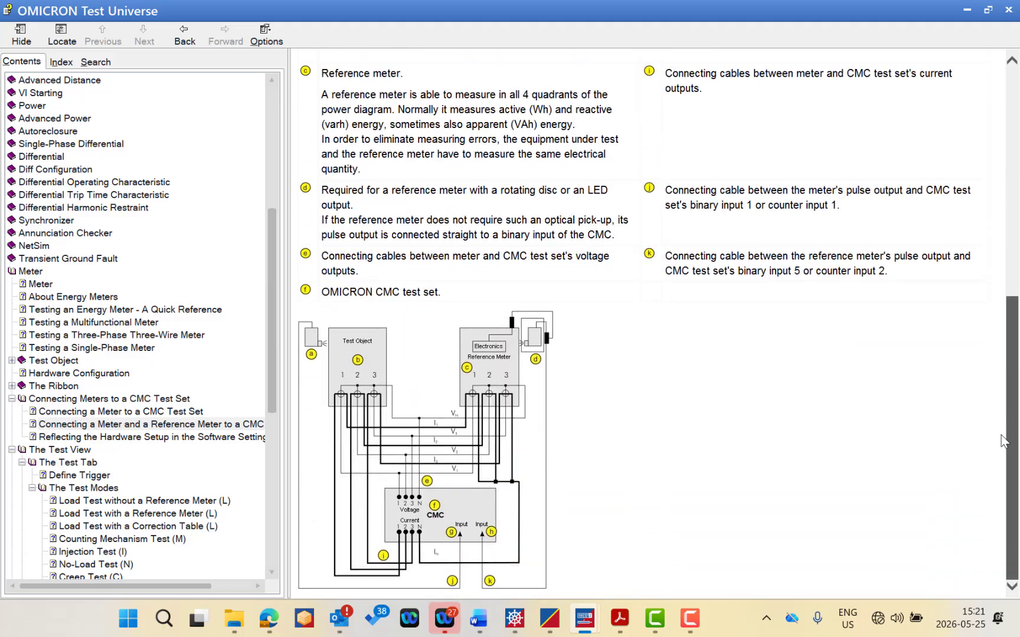
drag(1003, 439, 1008, 232)
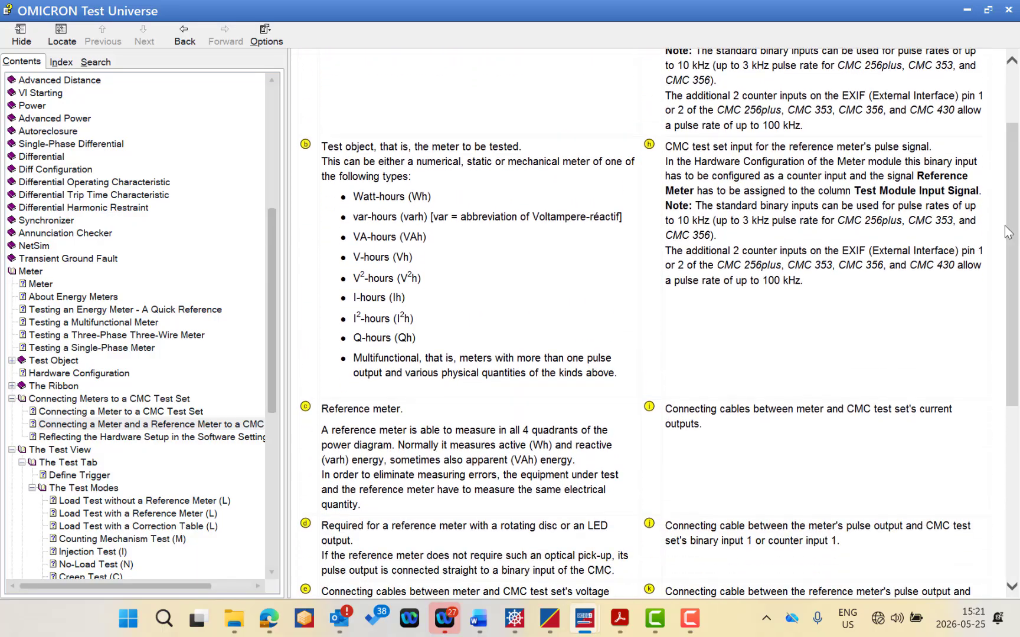
Open the help topic "Connecting a Meter to a CMC Test Set" and examine its connection notes and wiring diagram.
click(147, 412)
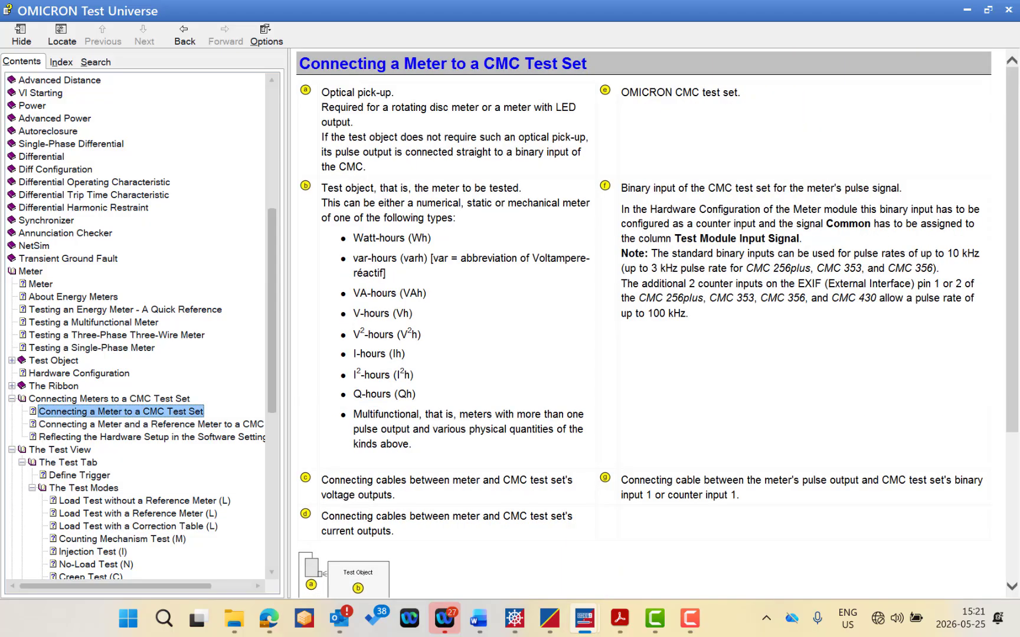
drag(1013, 172, 1013, 319)
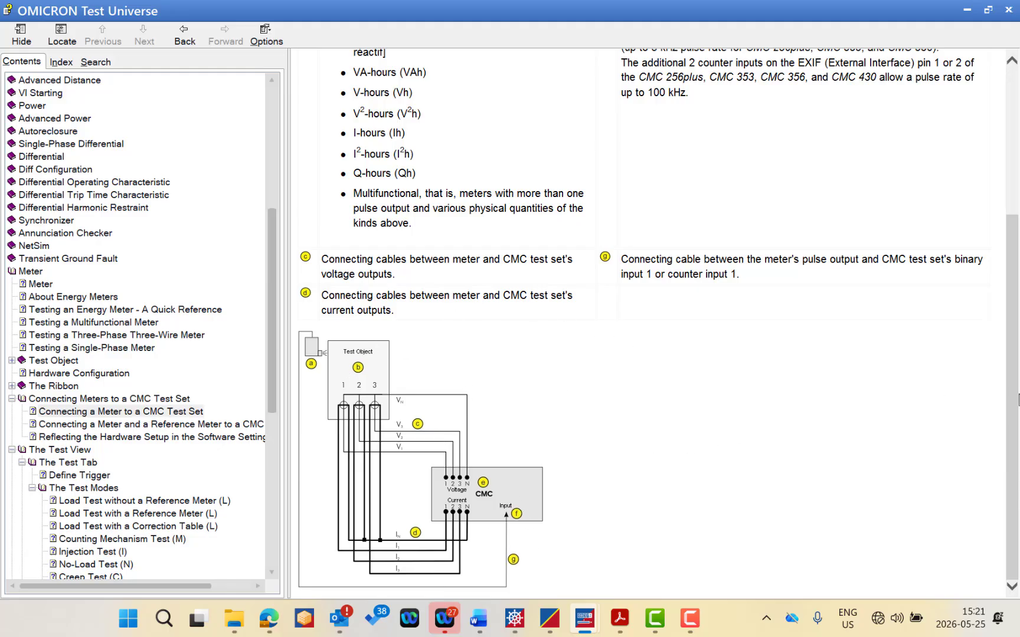
drag(1016, 413, 1008, 385)
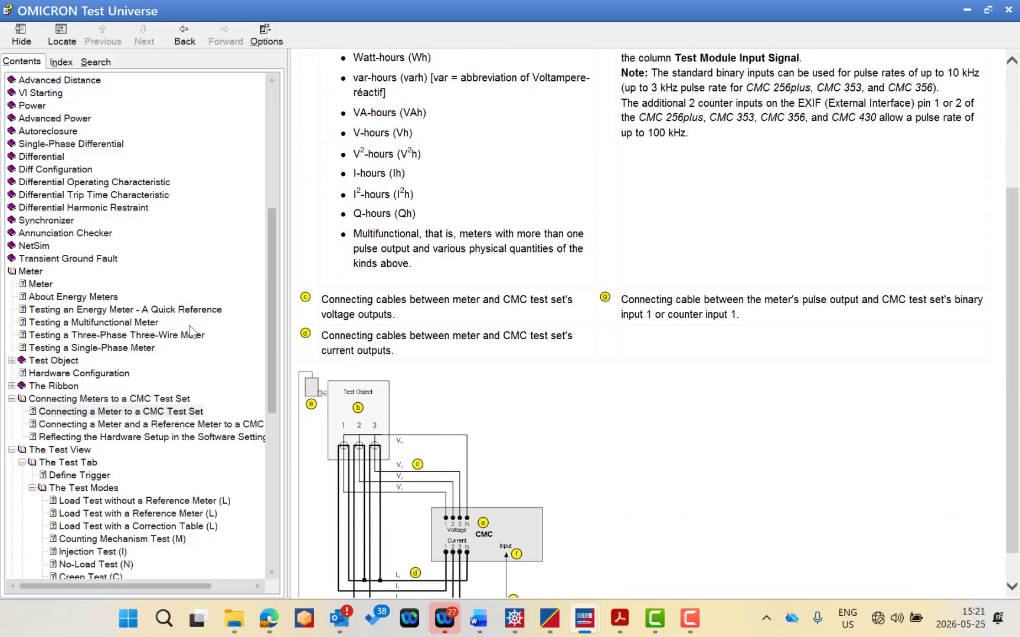
drag(270, 373, 257, 467)
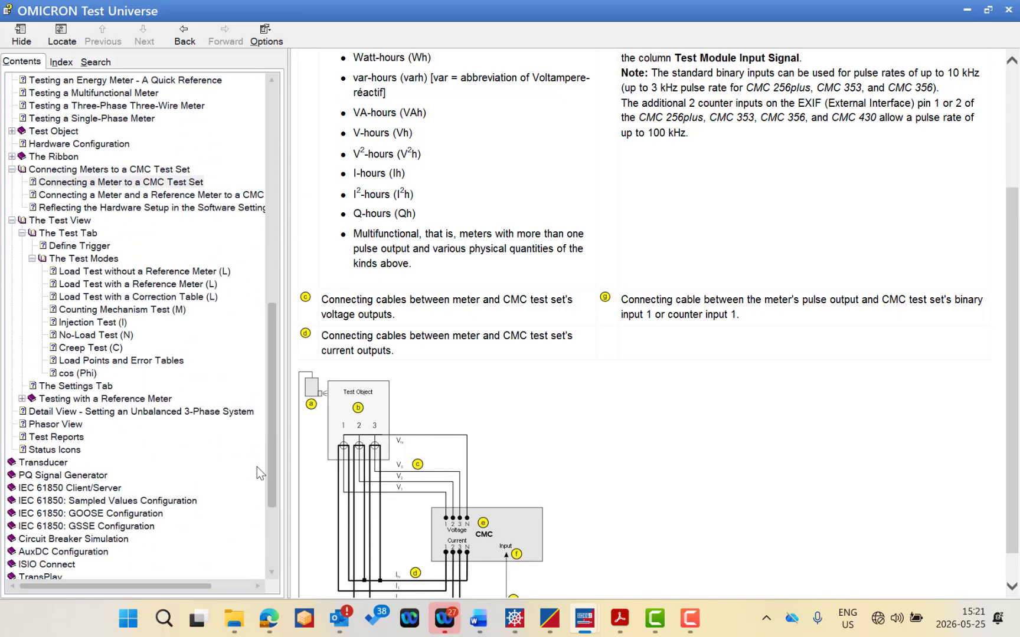
Close the help and set the test object's meter type to Watt hour in the meter parameters.
click(1012, 10)
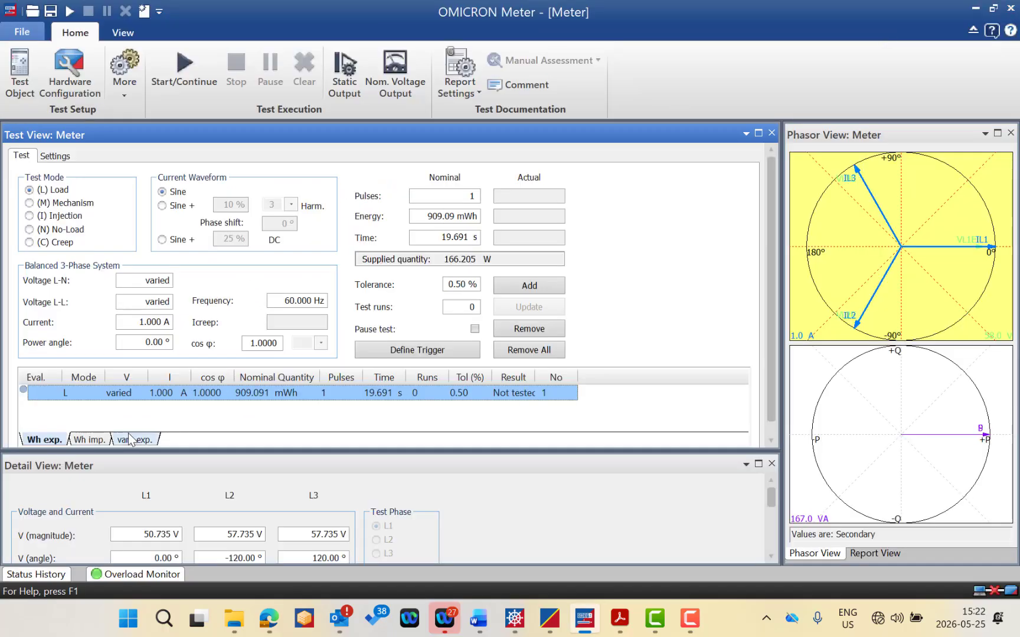
click(20, 76)
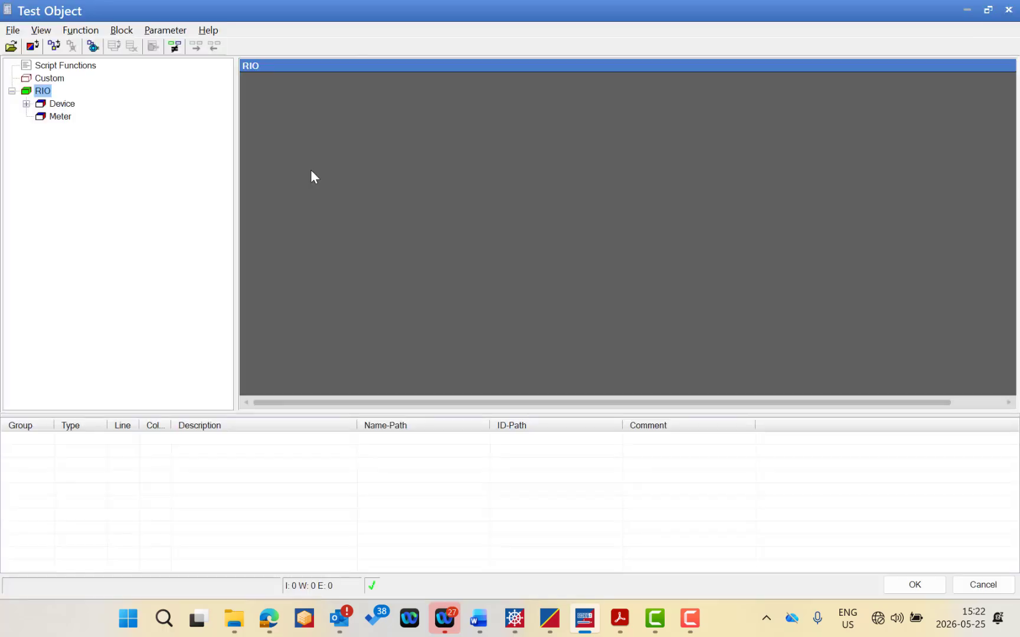
double_click(48, 117)
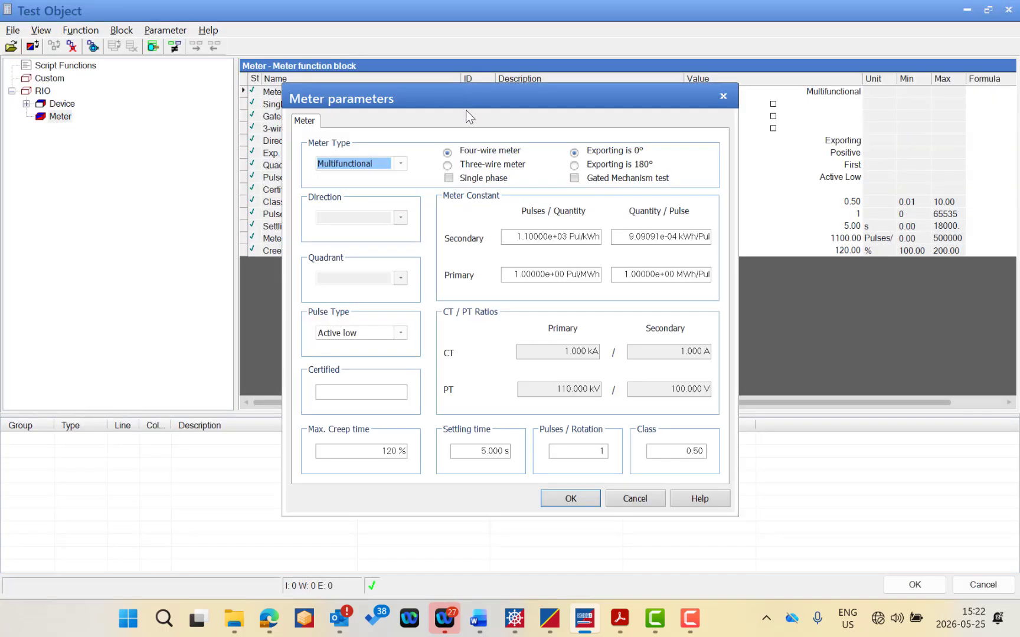
click(391, 163)
click(352, 187)
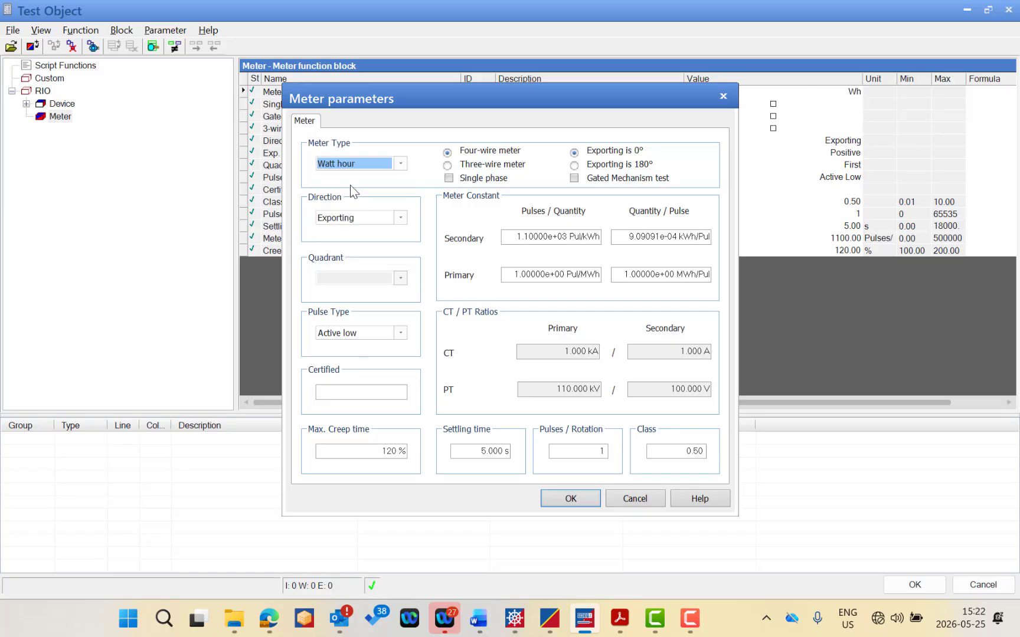
click(568, 497)
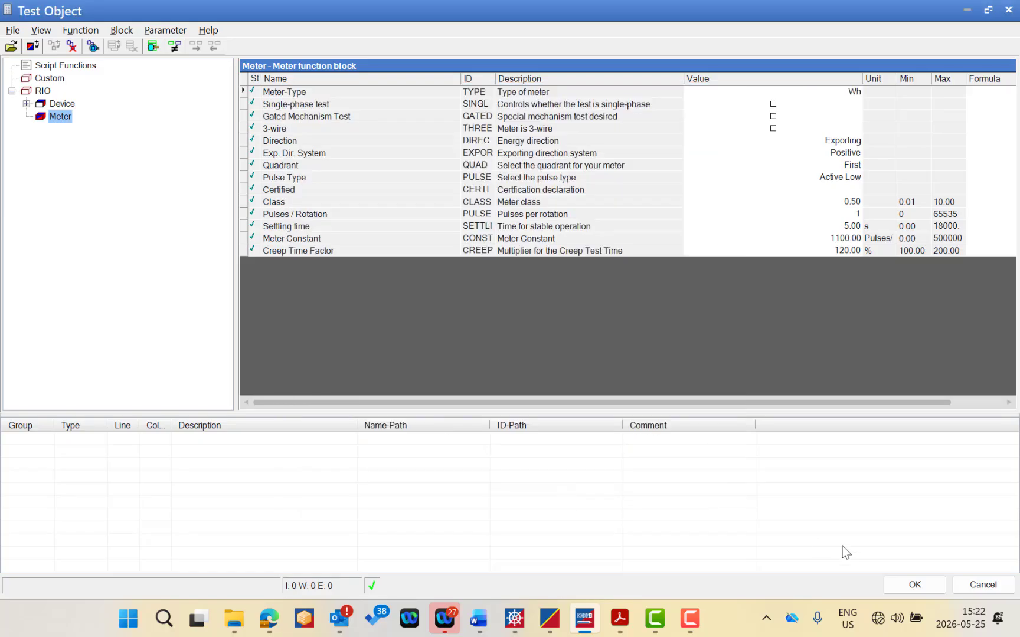
click(897, 585)
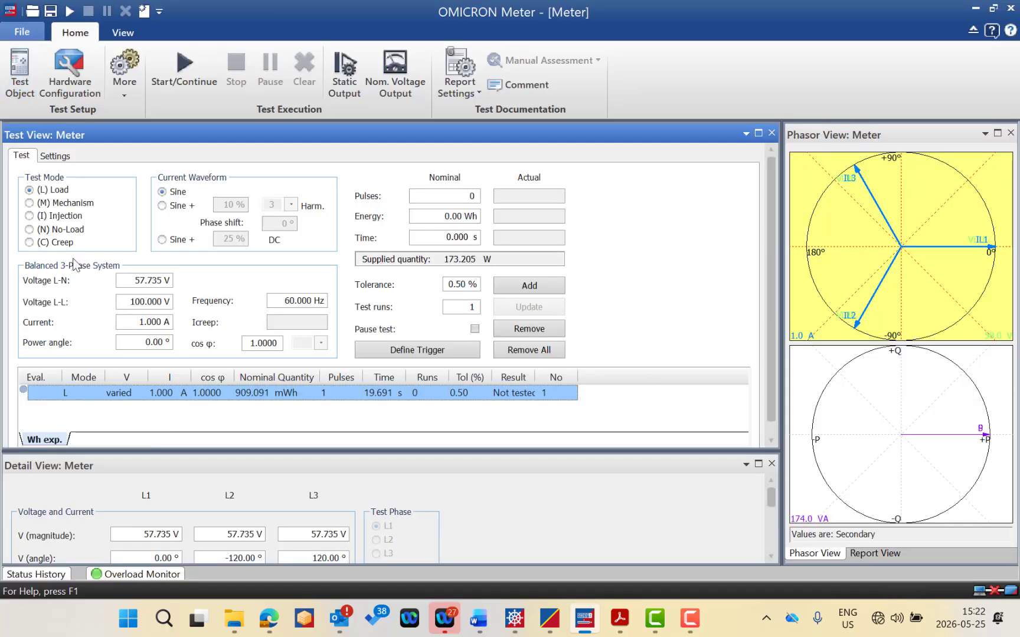
In the test settings, disable accepting one pulse in the No-Load test and requiring one additional pulse in the Creep test.
click(54, 156)
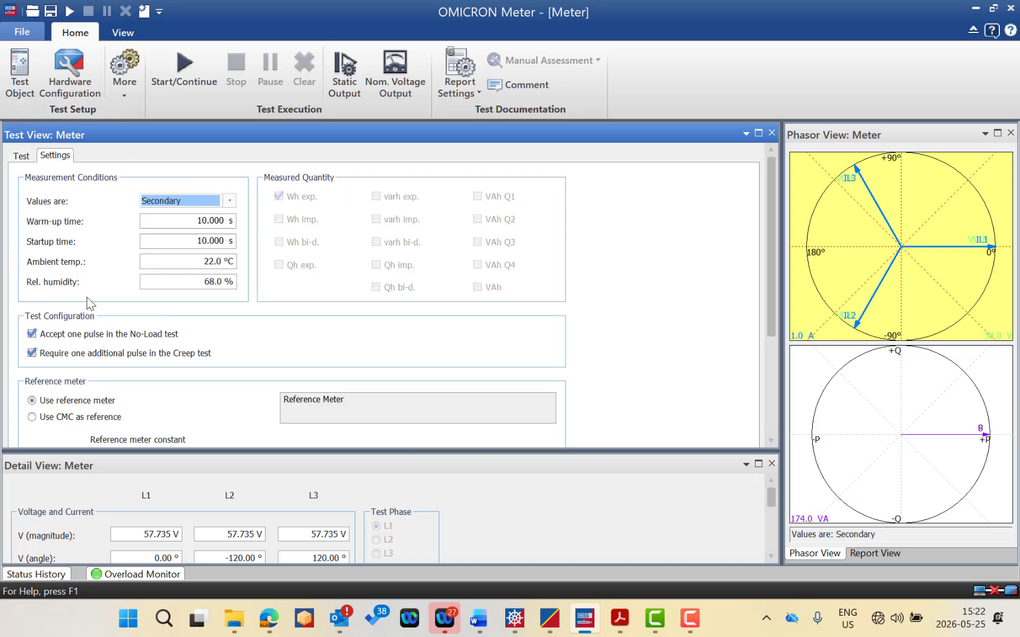
click(33, 334)
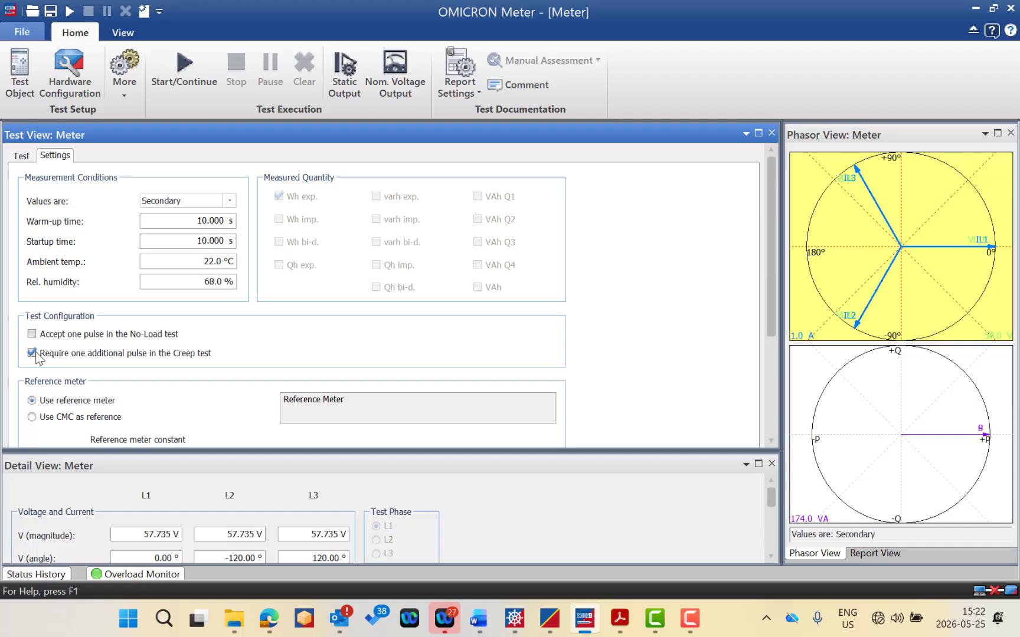
click(33, 352)
click(25, 157)
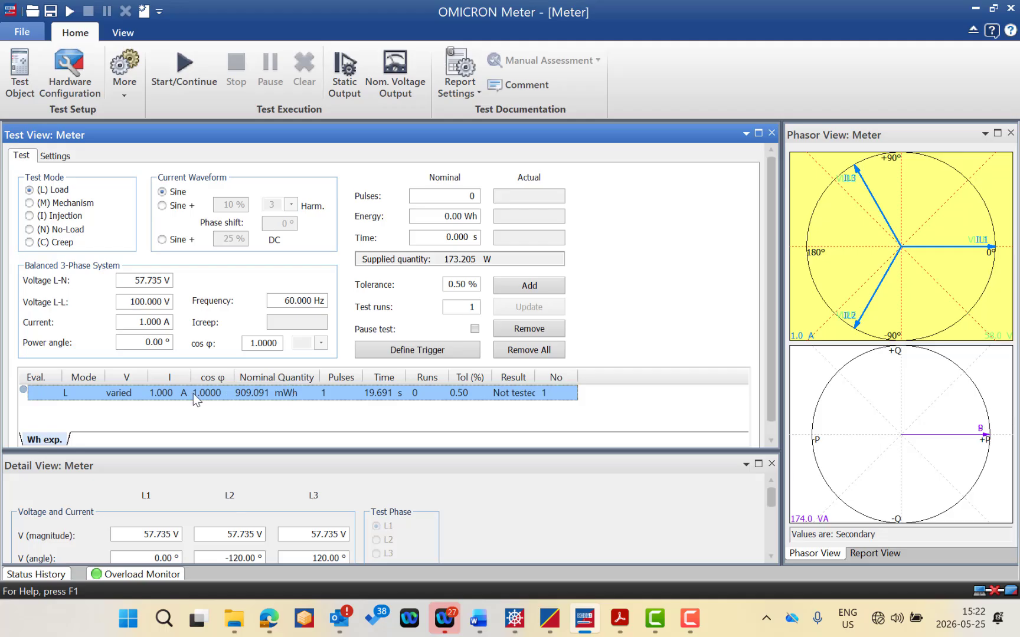
Set equal voltage magnitudes of 57.735 V on all three phases of the existing load test line and update it.
click(339, 391)
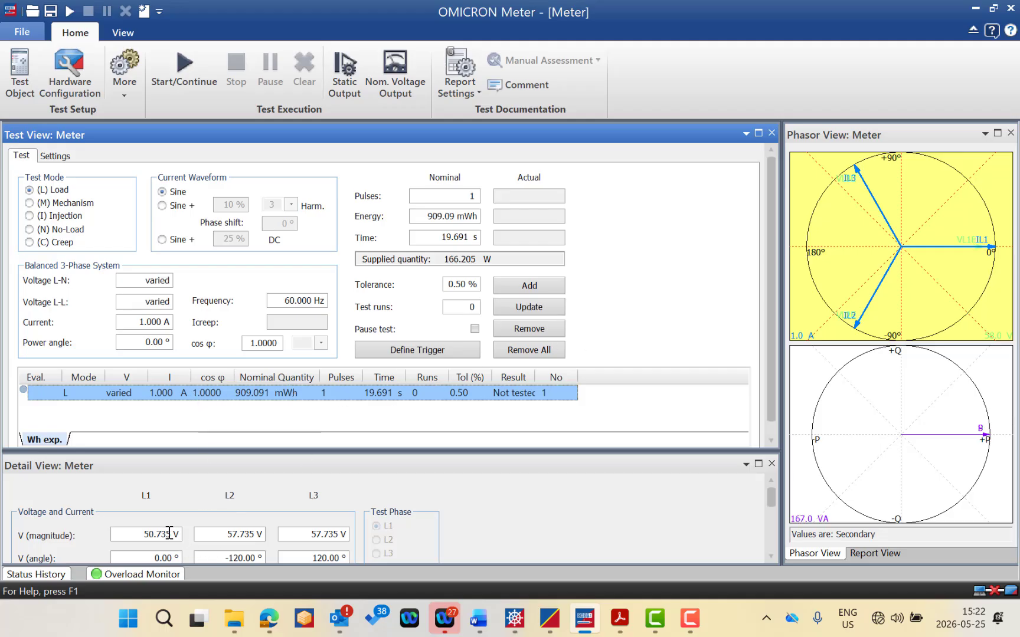
right_click(247, 532)
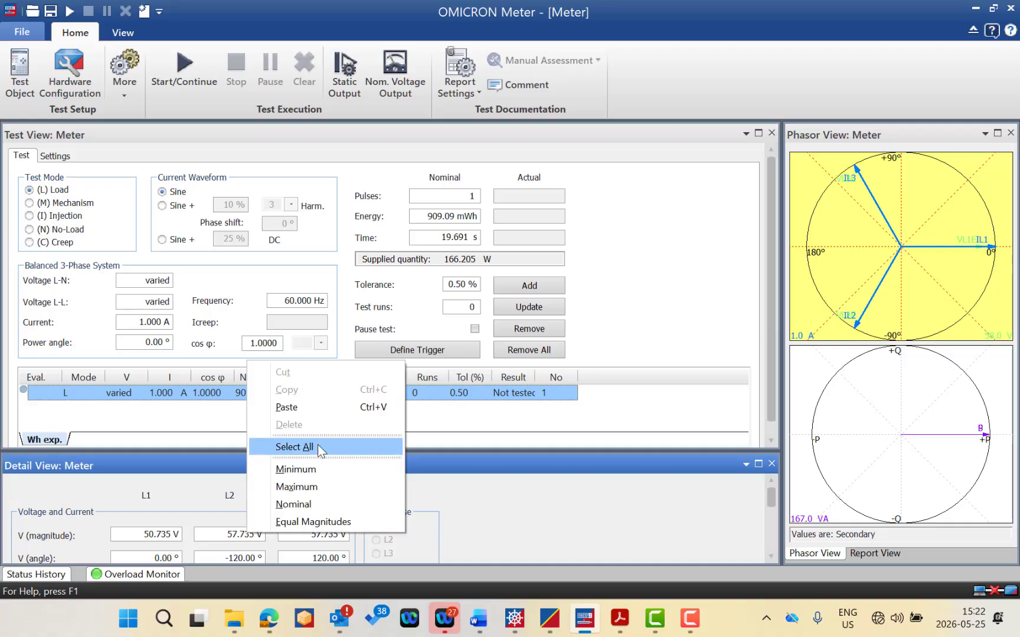
click(303, 523)
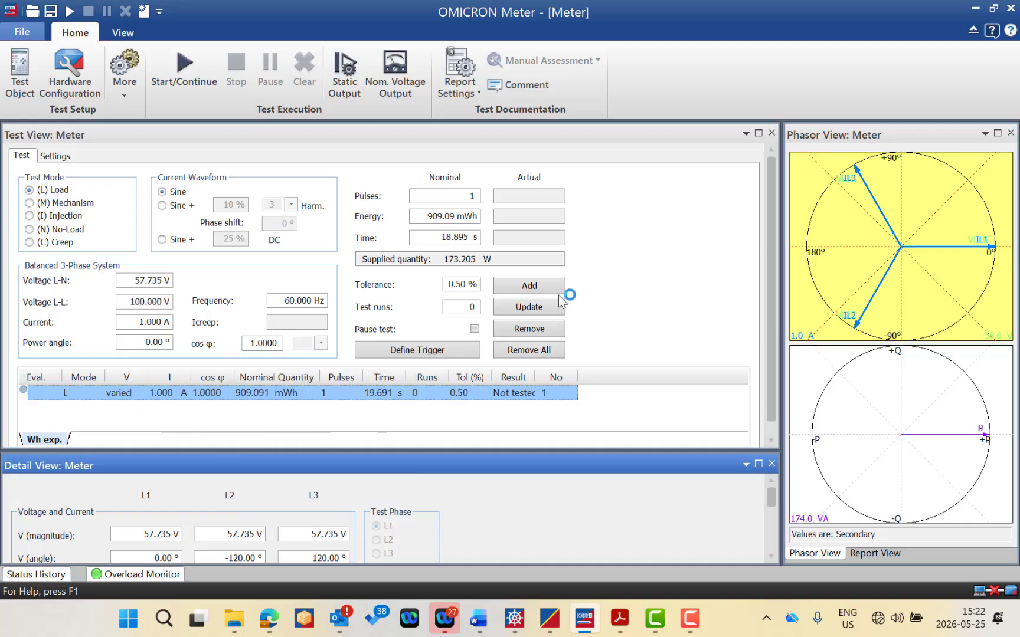
click(542, 305)
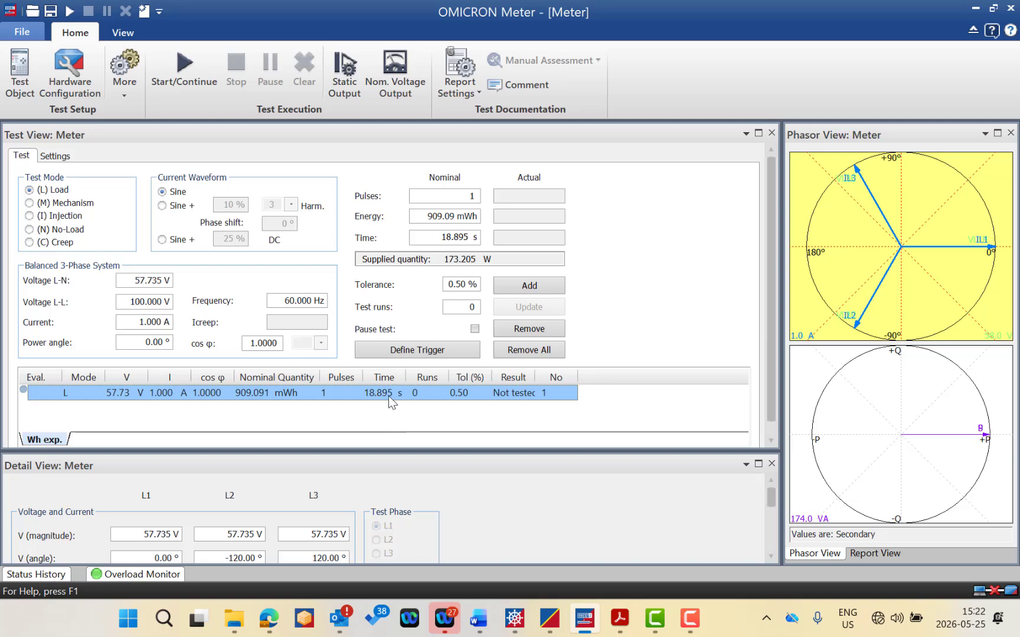
Set the load test line's number of test runs to 1 and update the line.
click(427, 393)
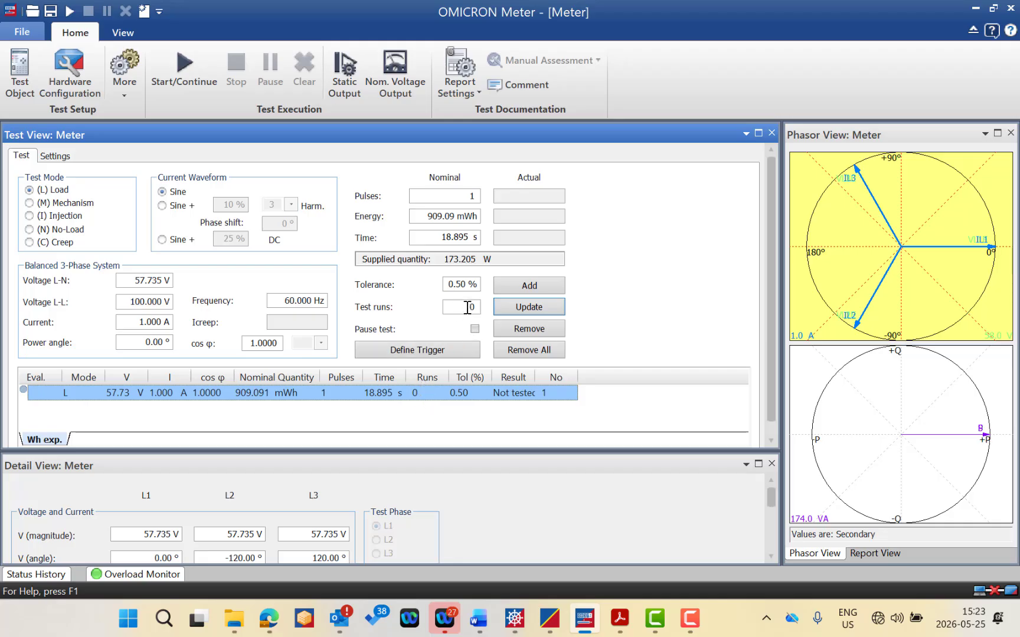
drag(468, 308, 481, 307)
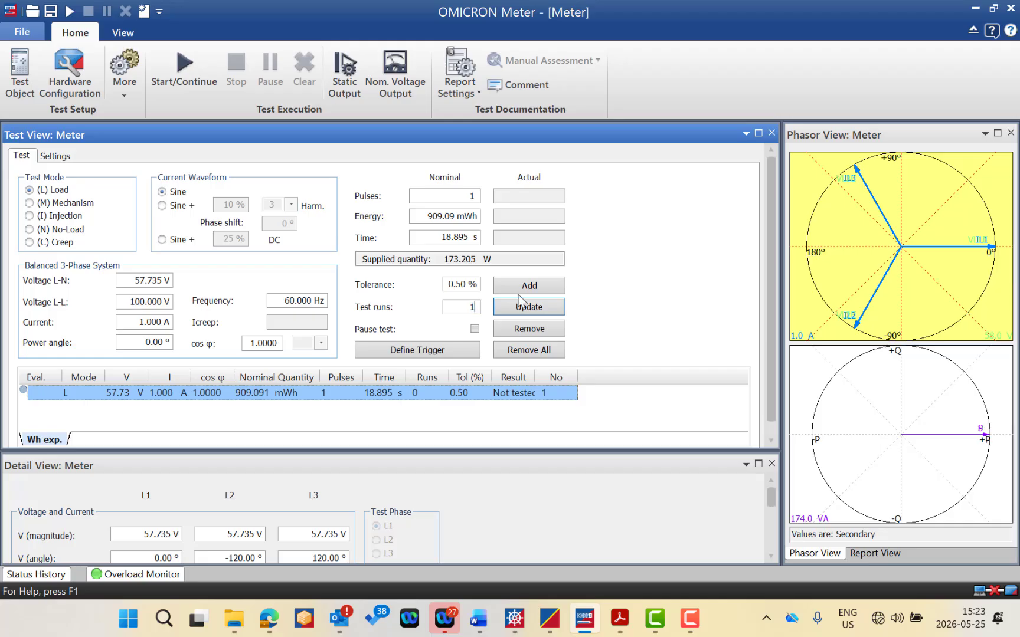
click(529, 311)
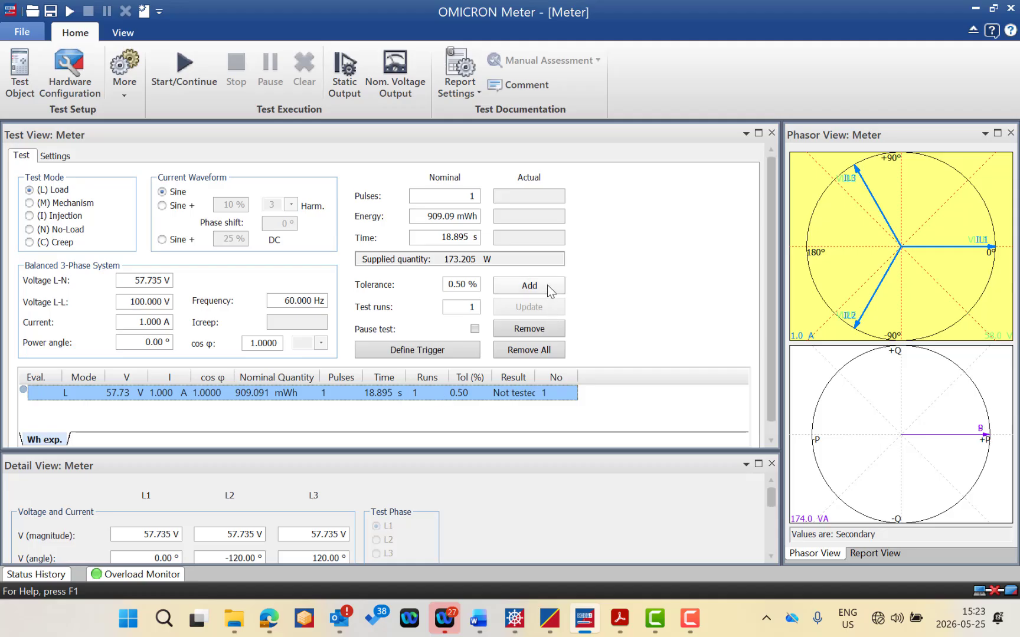
Add a second load test line with the same load point and 2 test runs.
double_click(471, 307)
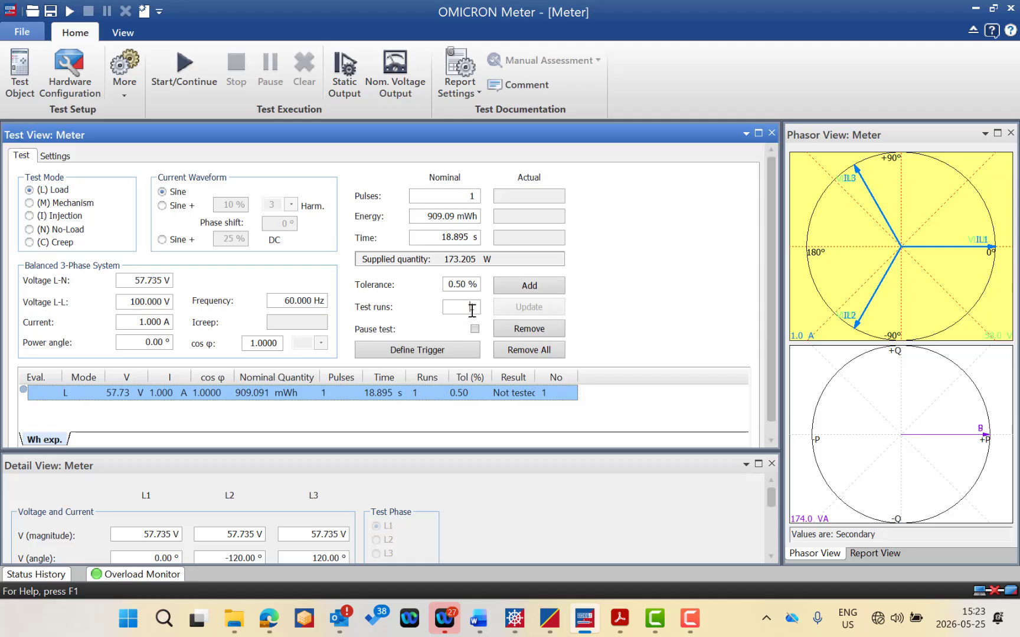
text(2)
click(510, 287)
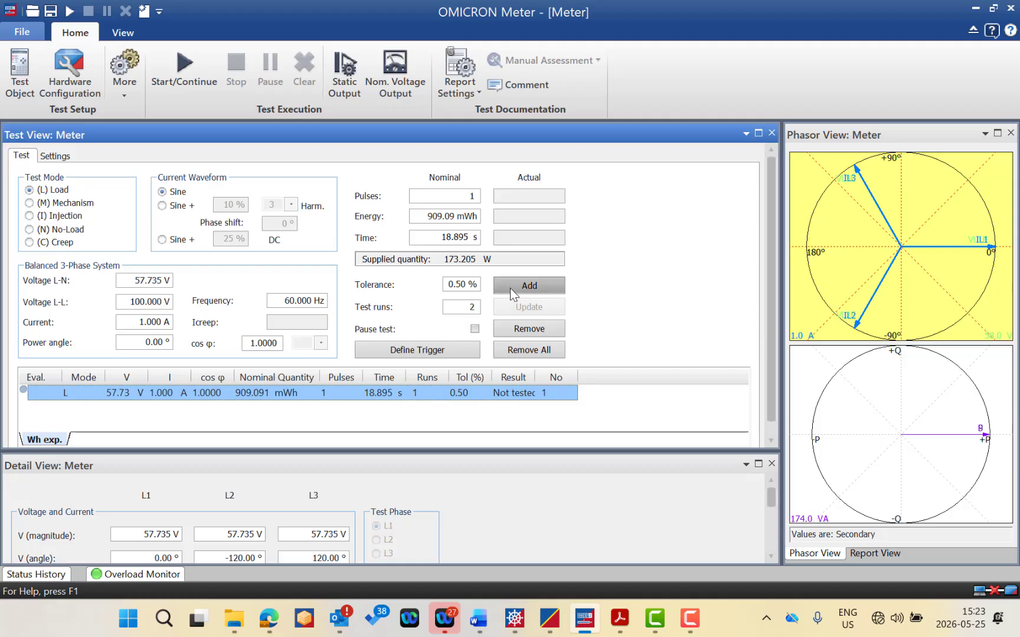
click(469, 412)
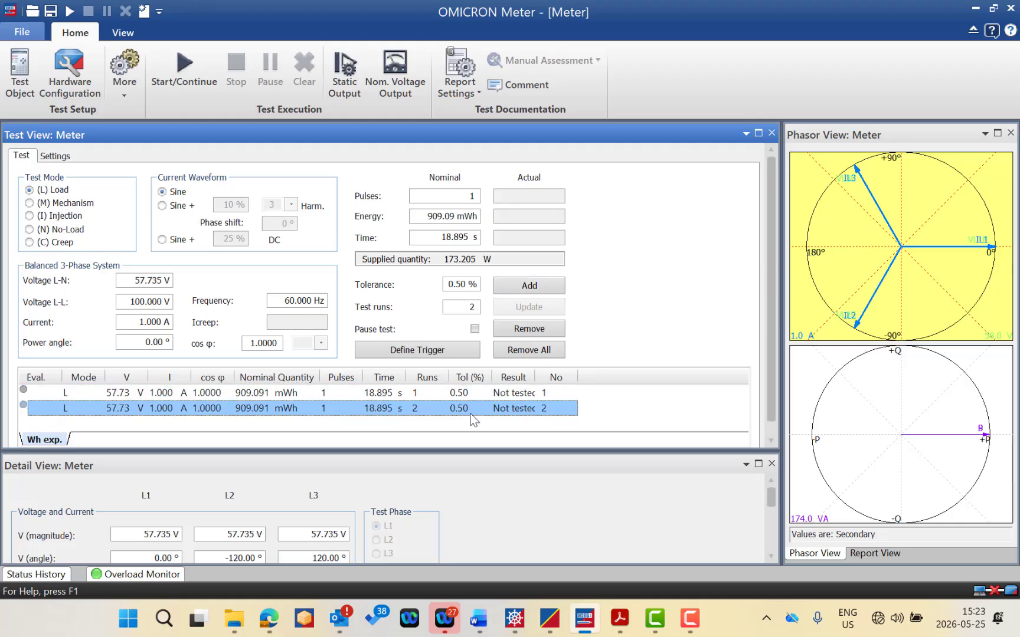
Run both load test lines and examine each line's error result, including the individual run errors of the two-run line.
click(188, 86)
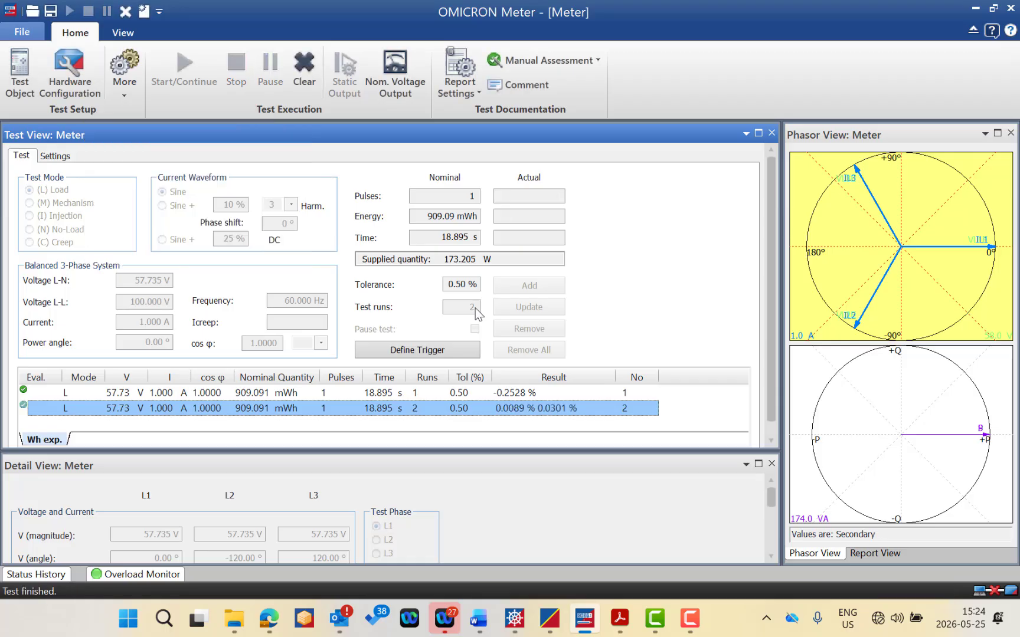
click(123, 394)
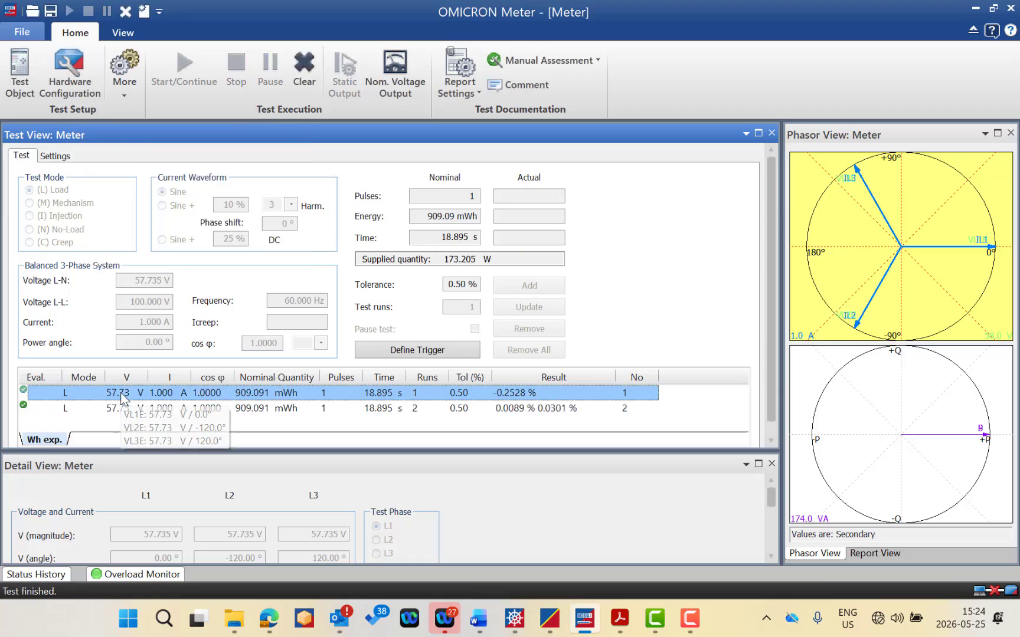
mouse_move(511, 395)
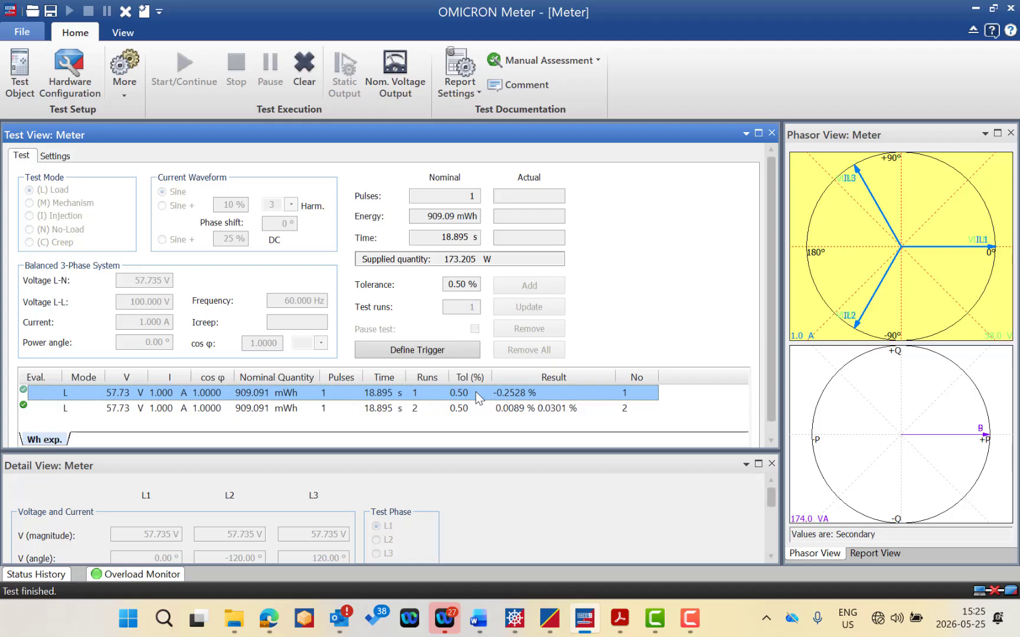
click(460, 409)
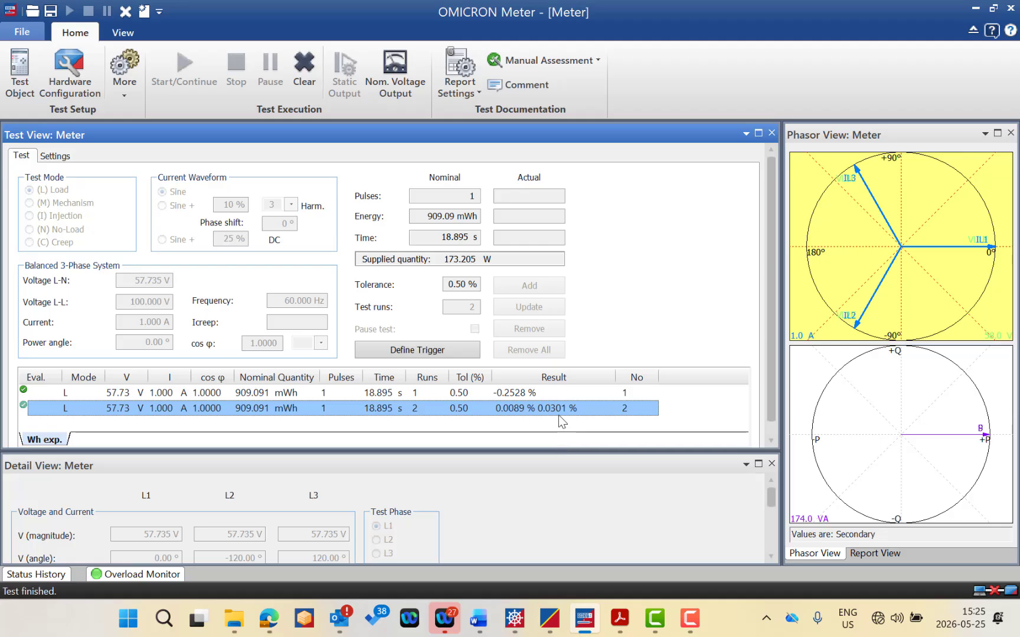
mouse_move(558, 415)
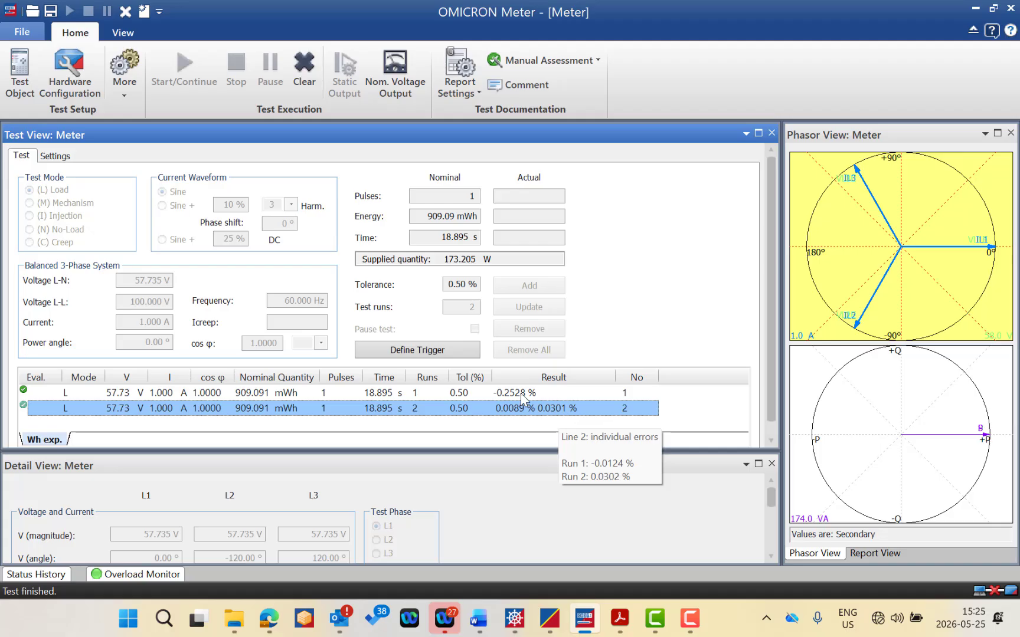
click(425, 393)
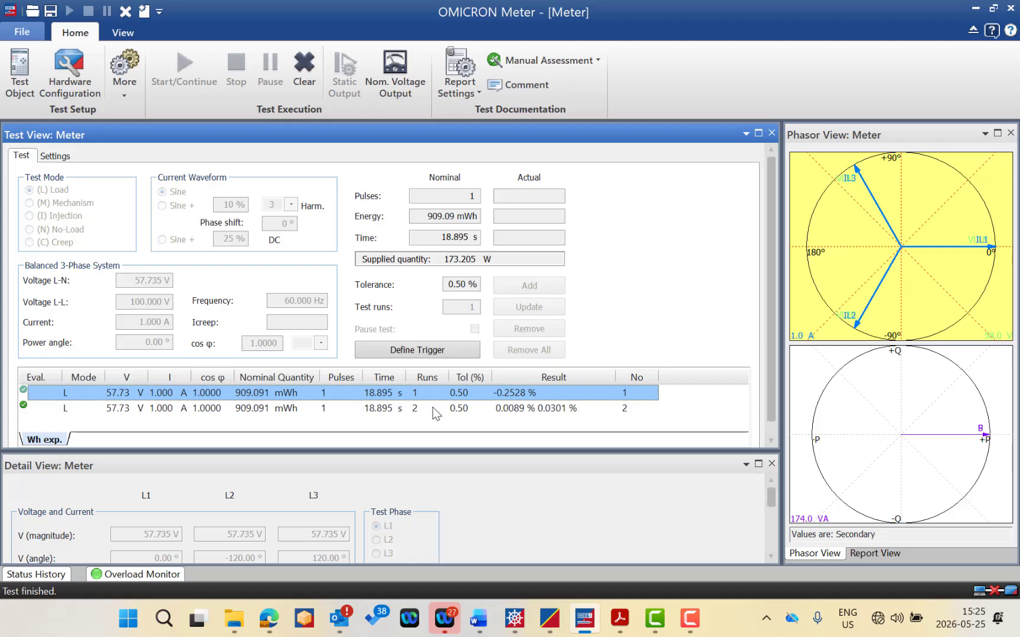
click(433, 408)
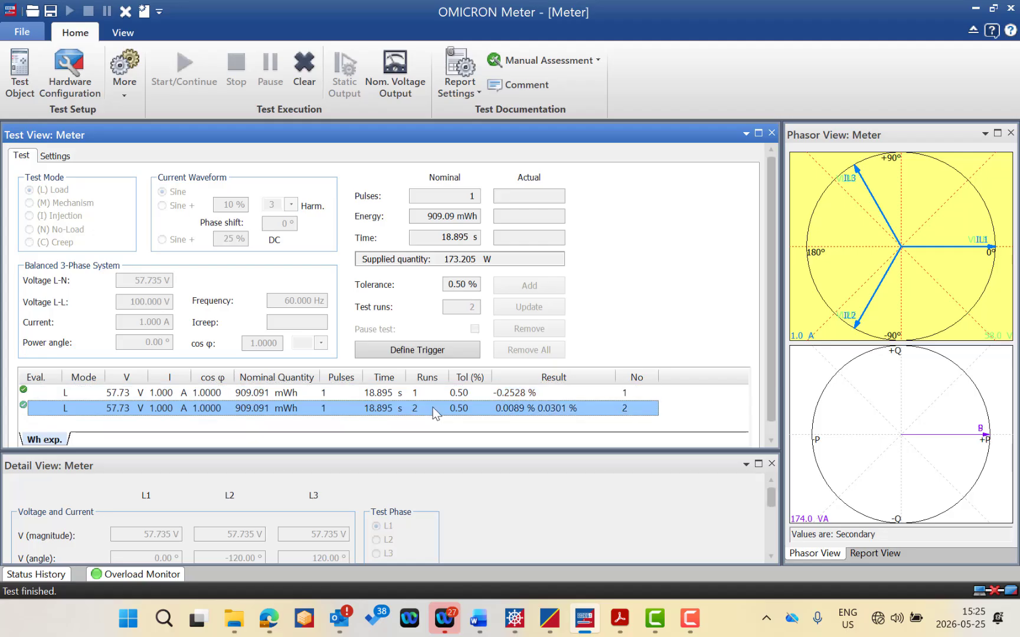
Clear the load test results, switch to the Mechanism test mode and remove all existing test lines.
click(304, 70)
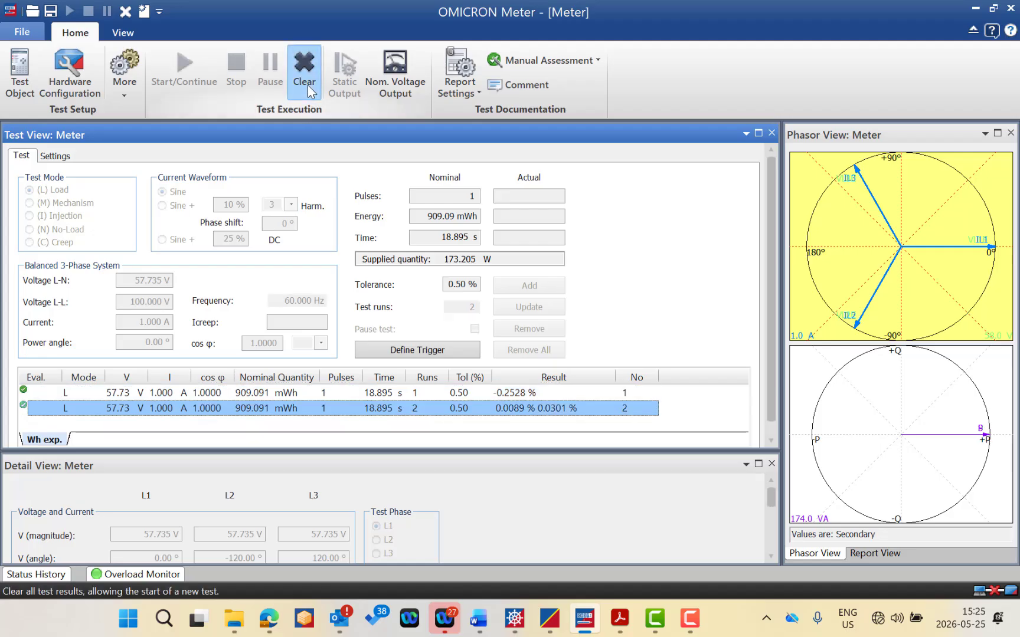
click(57, 204)
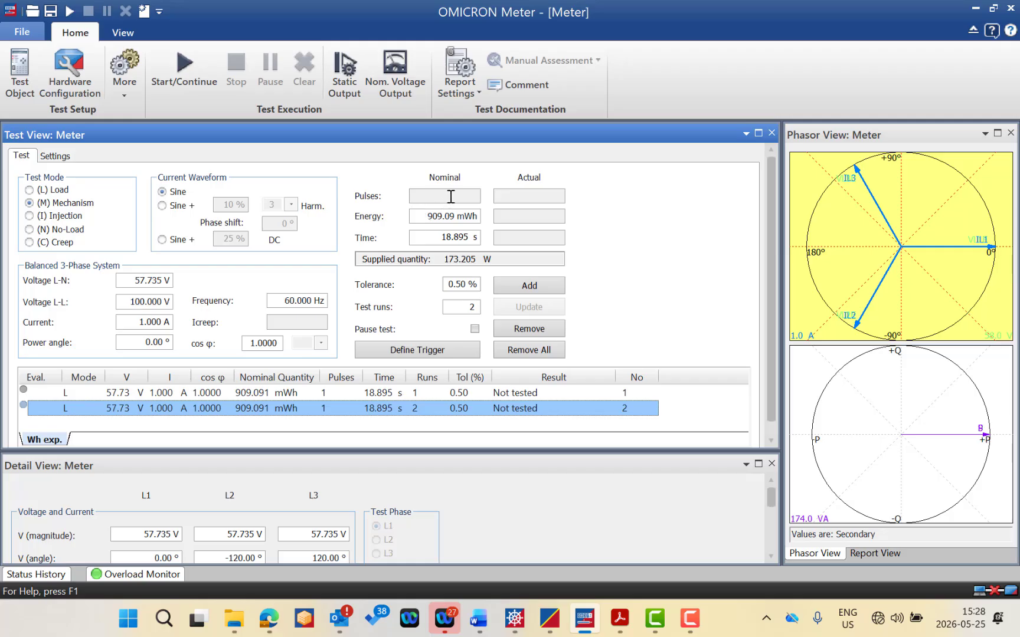
click(530, 351)
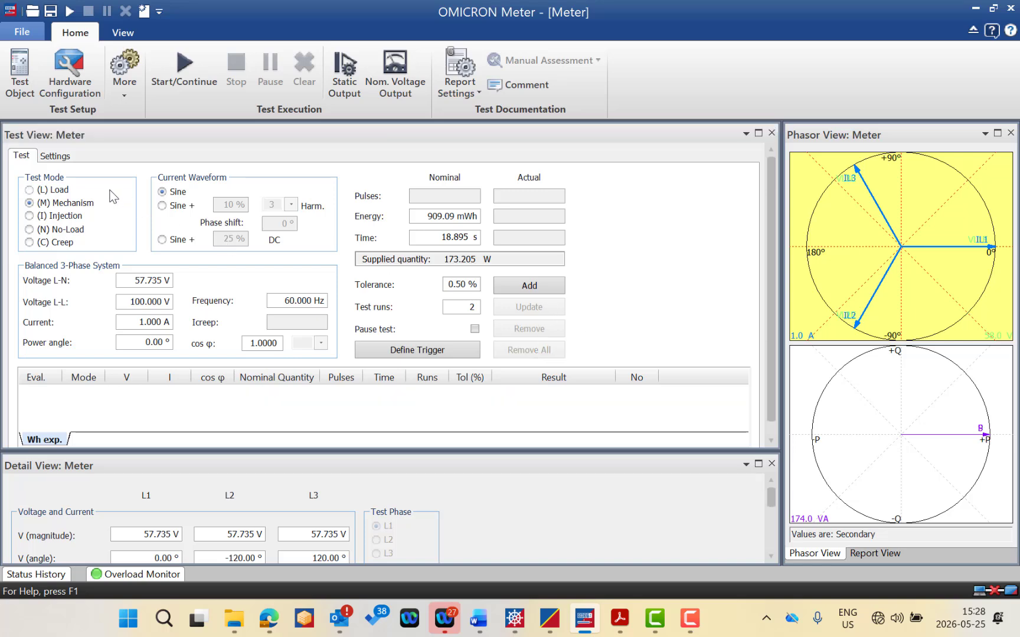
Add a mechanism test line with a nominal energy of 1 Wh and 1 test run.
click(457, 218)
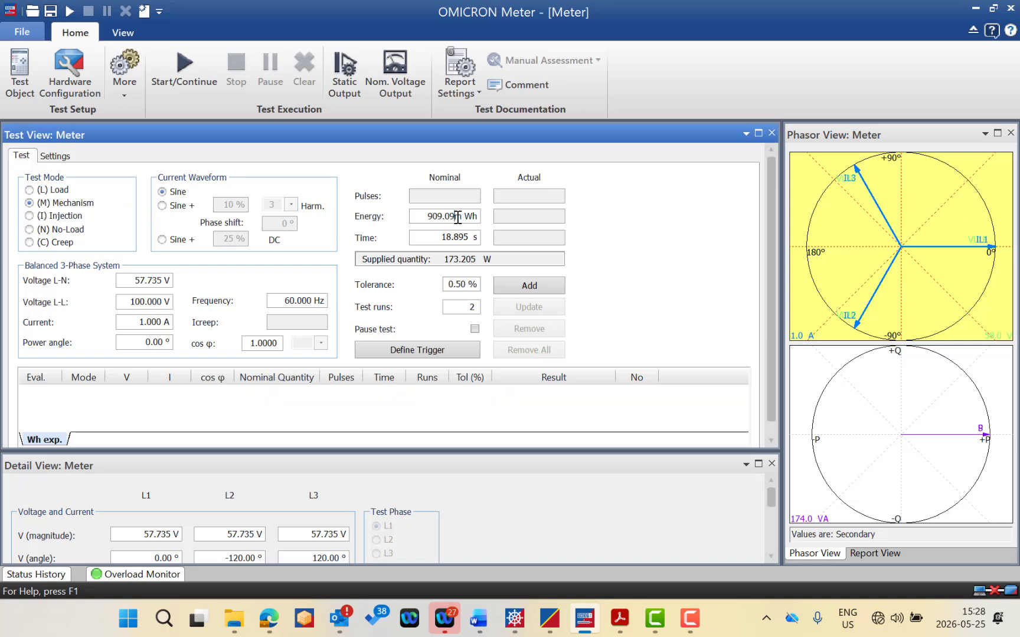
text(1)
key(Return)
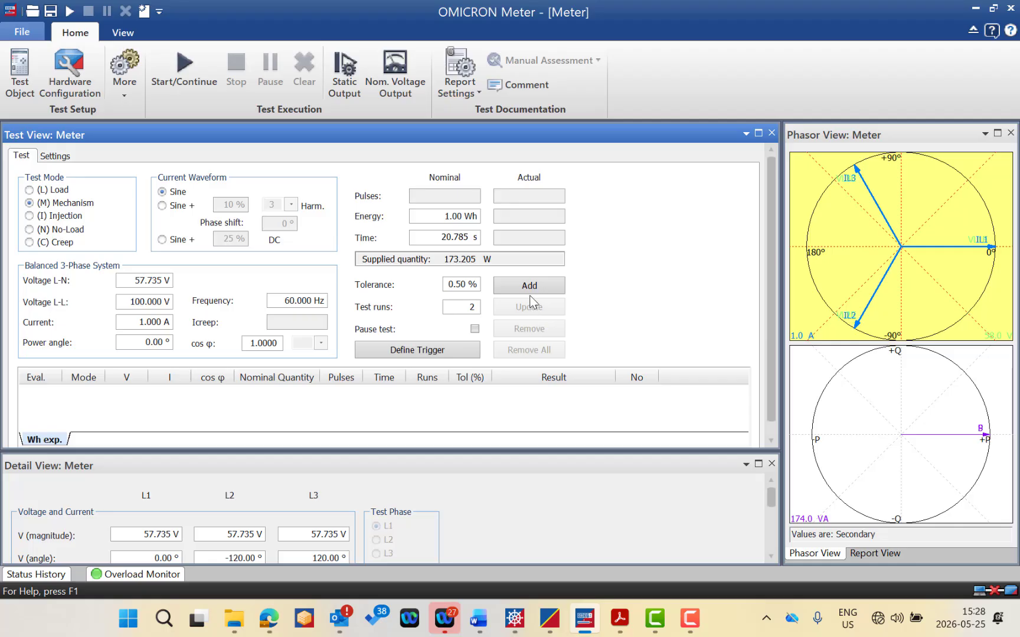
double_click(474, 307)
text(1)
click(526, 287)
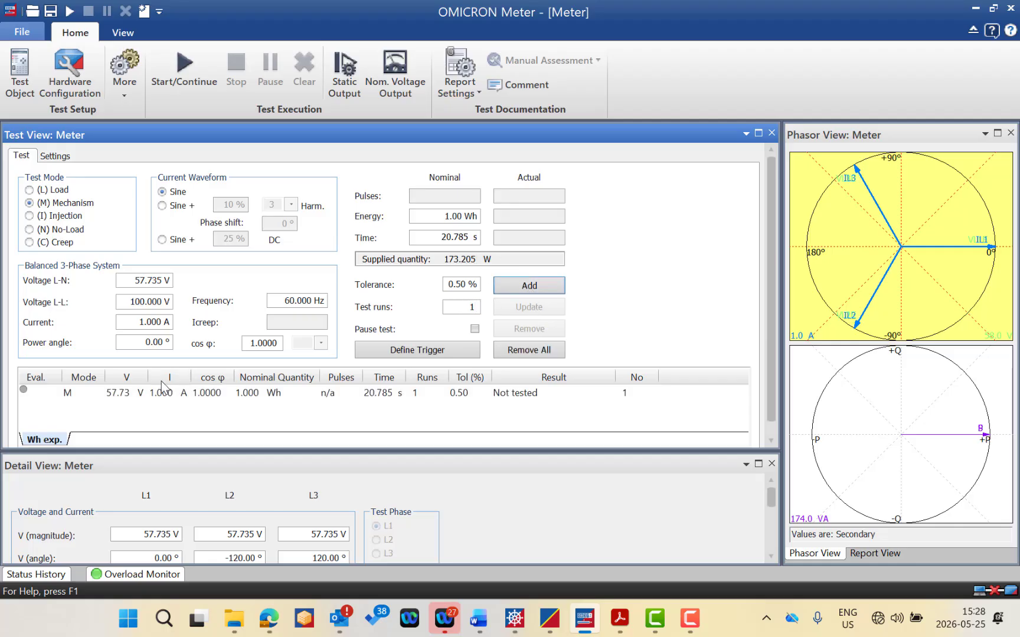
click(147, 395)
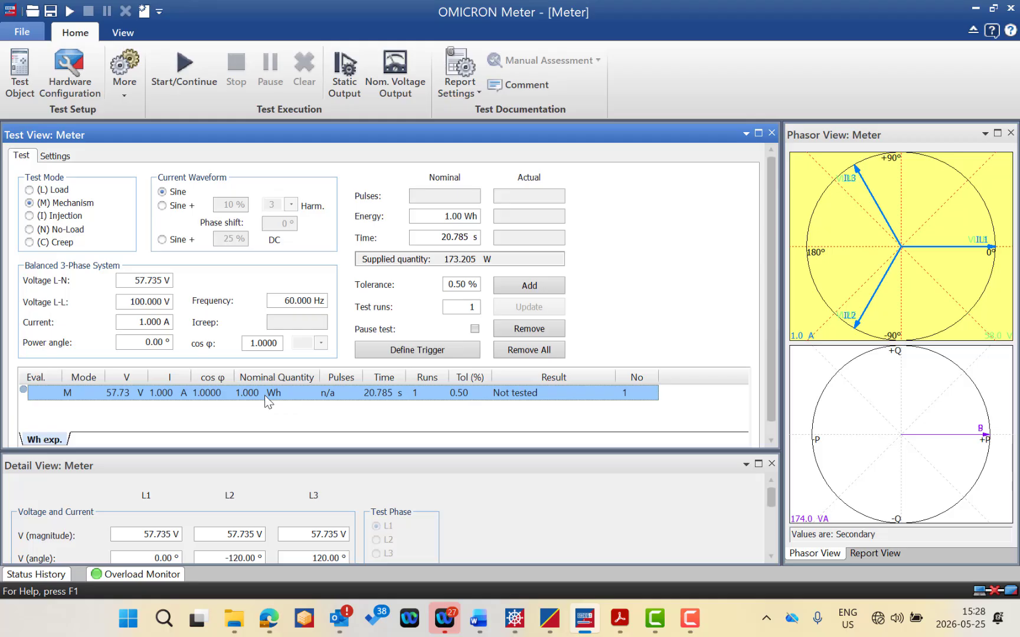
Start the mechanism test and continue with a beginning-of-test meter reading of 1.0 Wh.
click(177, 96)
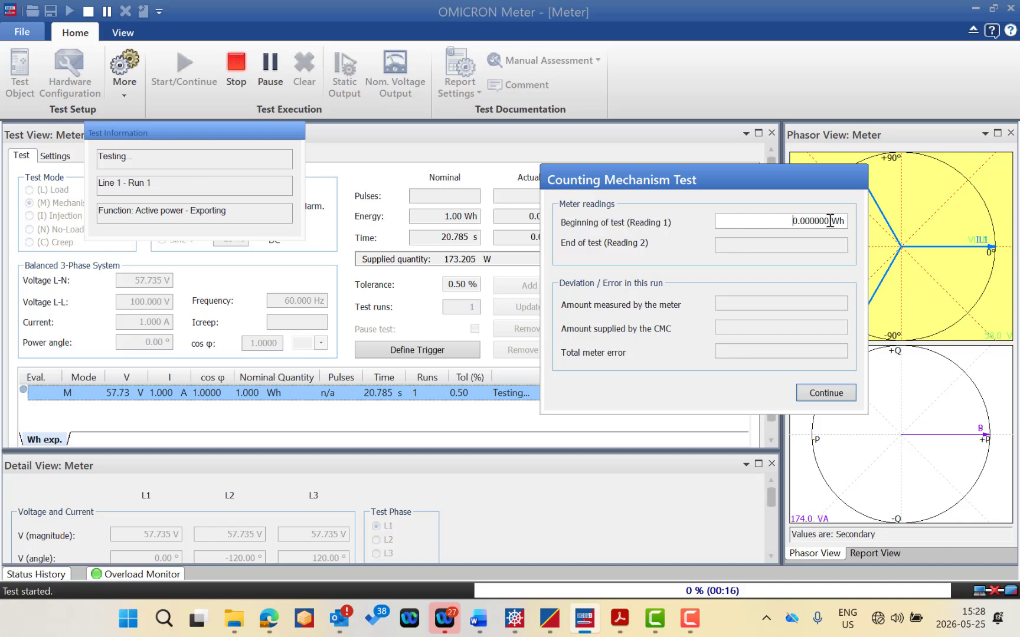
drag(830, 221, 771, 223)
text(1.0)
click(826, 393)
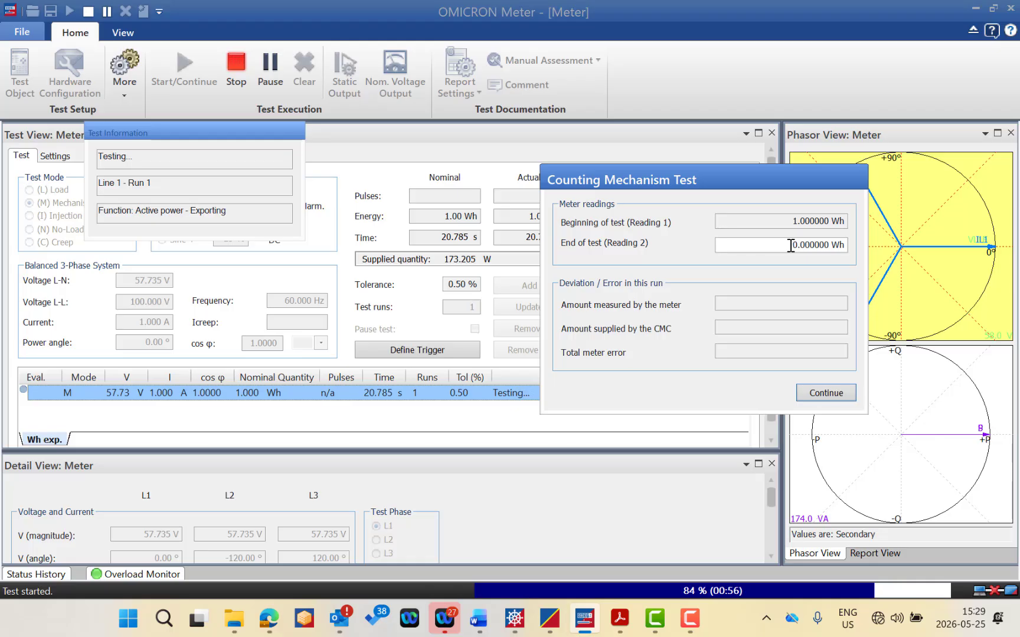
Finish the mechanism test with an end-of-test reading of 2.01 Wh and examine its result in the enlarged report.
text(2.01)
click(833, 388)
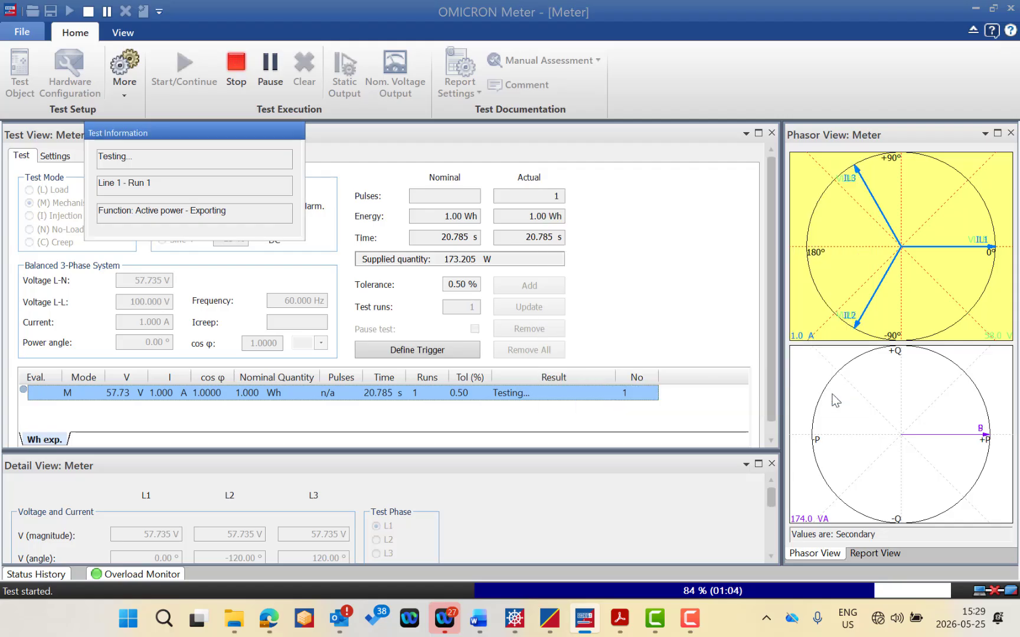
click(885, 556)
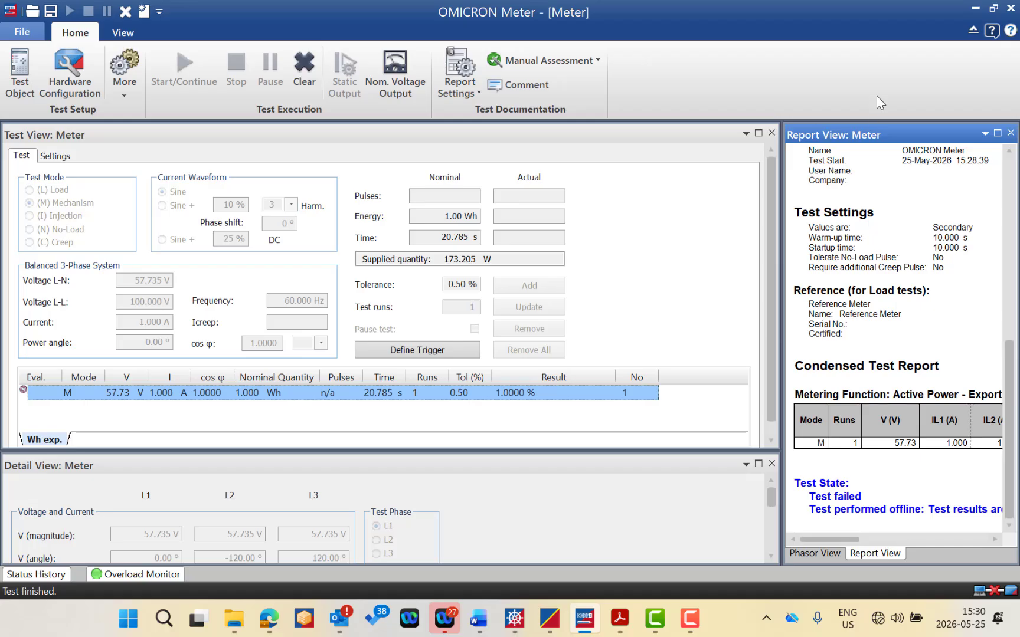
double_click(860, 136)
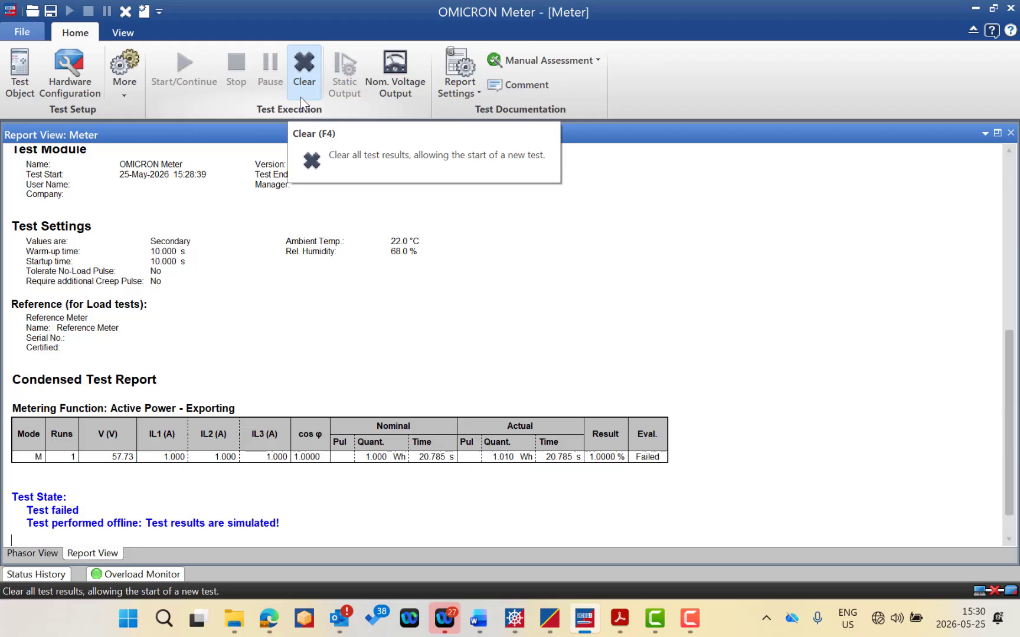
Clear the mechanism test results, switch the test mode to No-Load and remove all existing test lines.
click(312, 81)
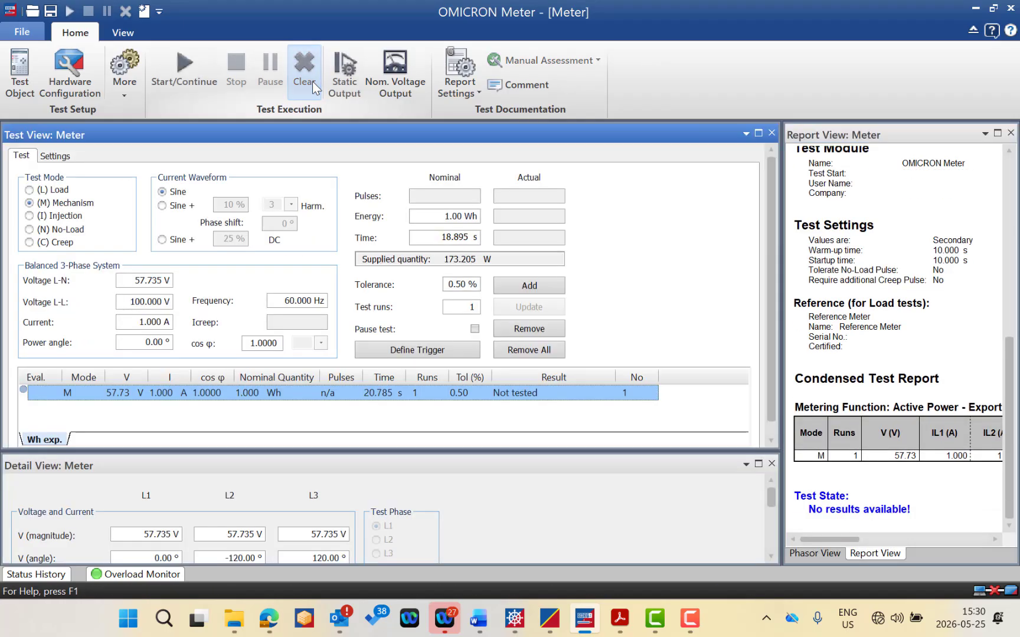
click(32, 216)
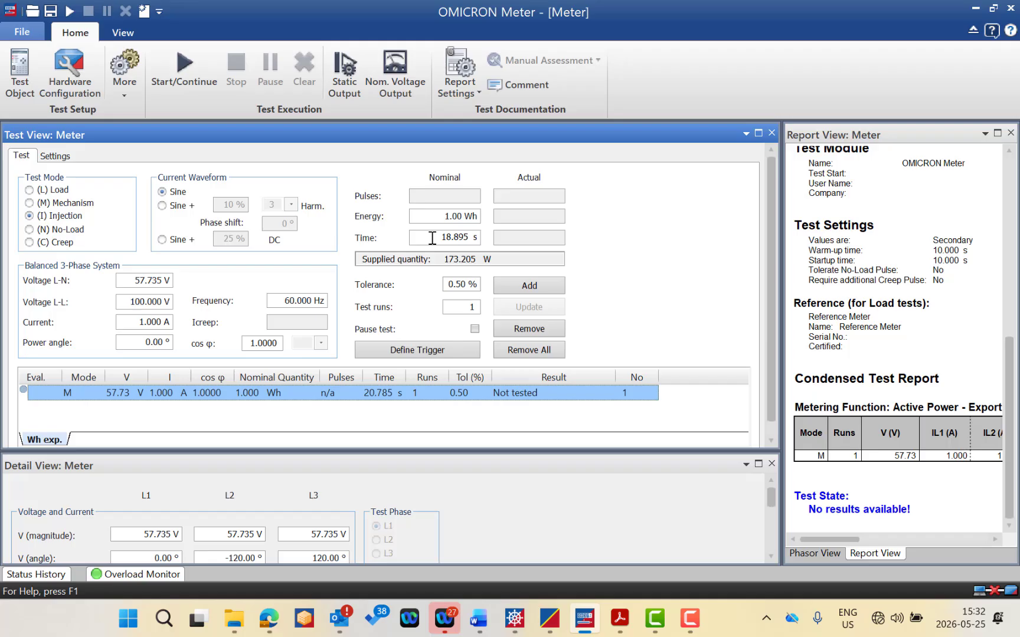
click(68, 234)
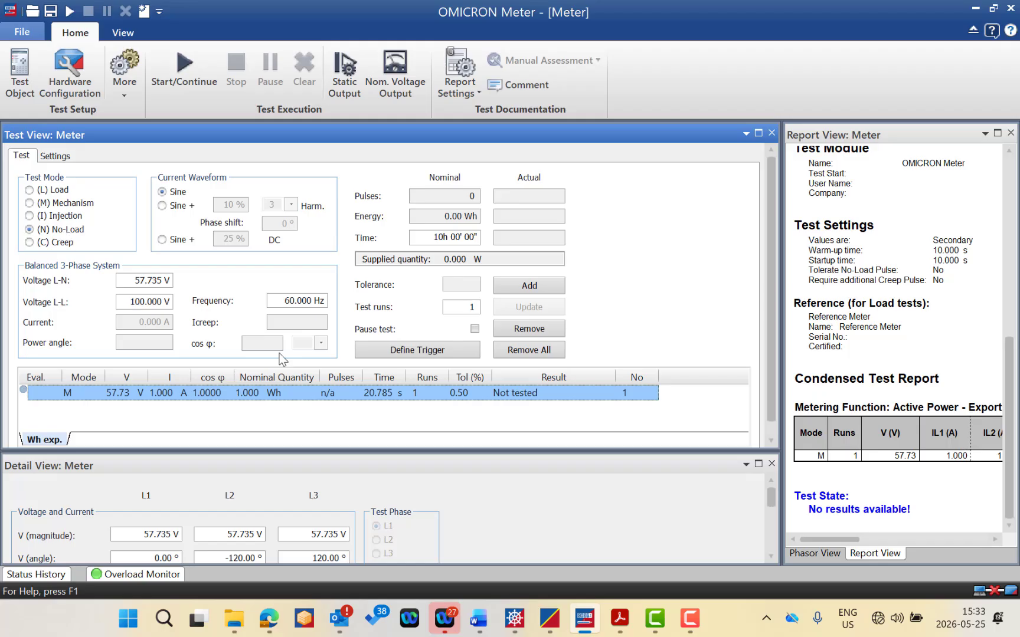
click(519, 350)
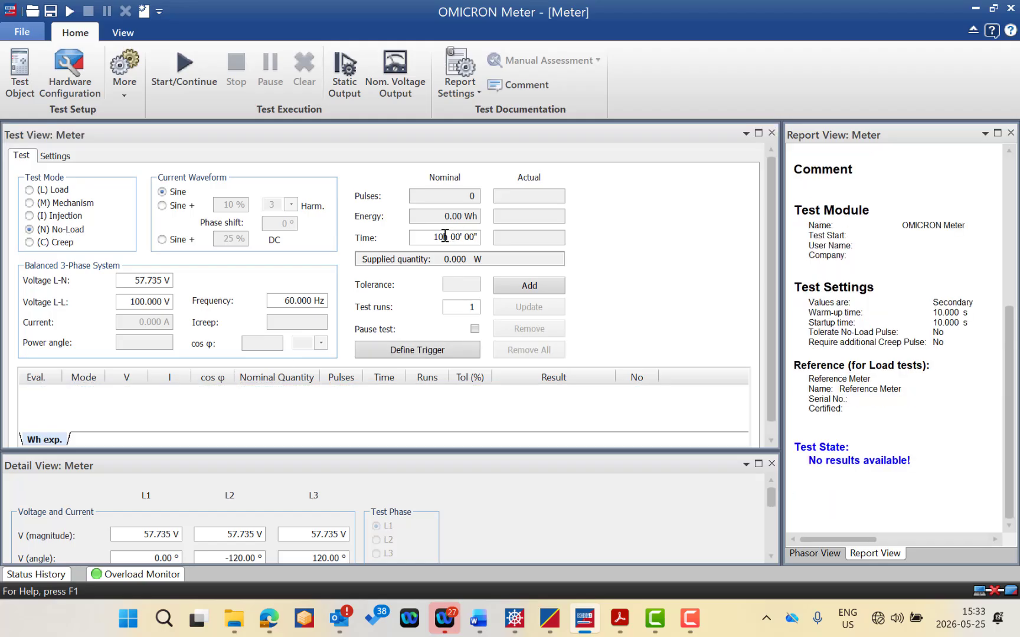
Add a no-load test line with a nominal time of 60 s and 1 test run.
click(445, 237)
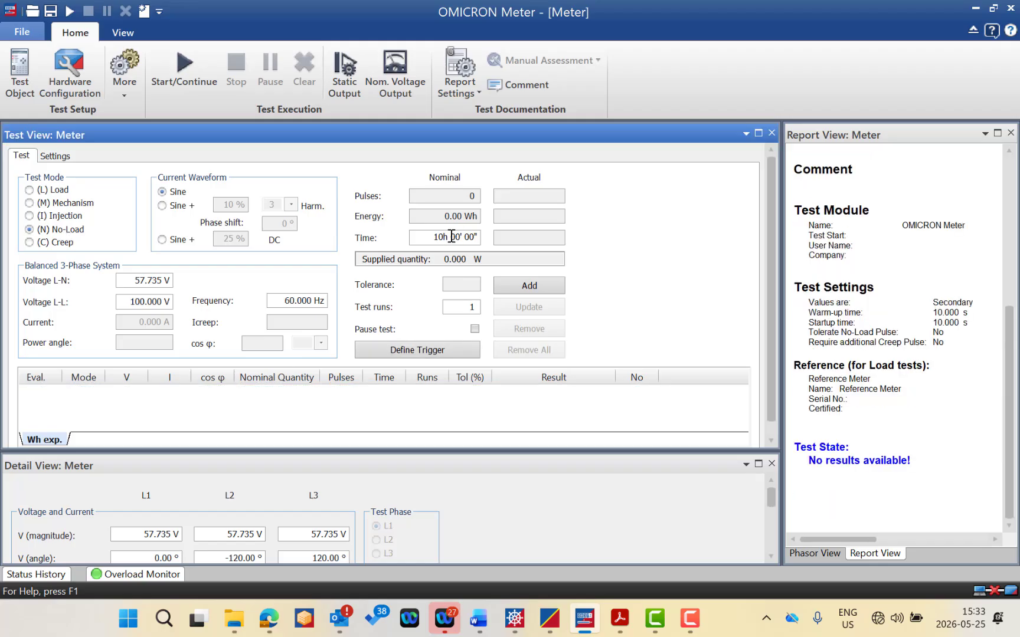
key(BackSpace)
key(BackSpace)
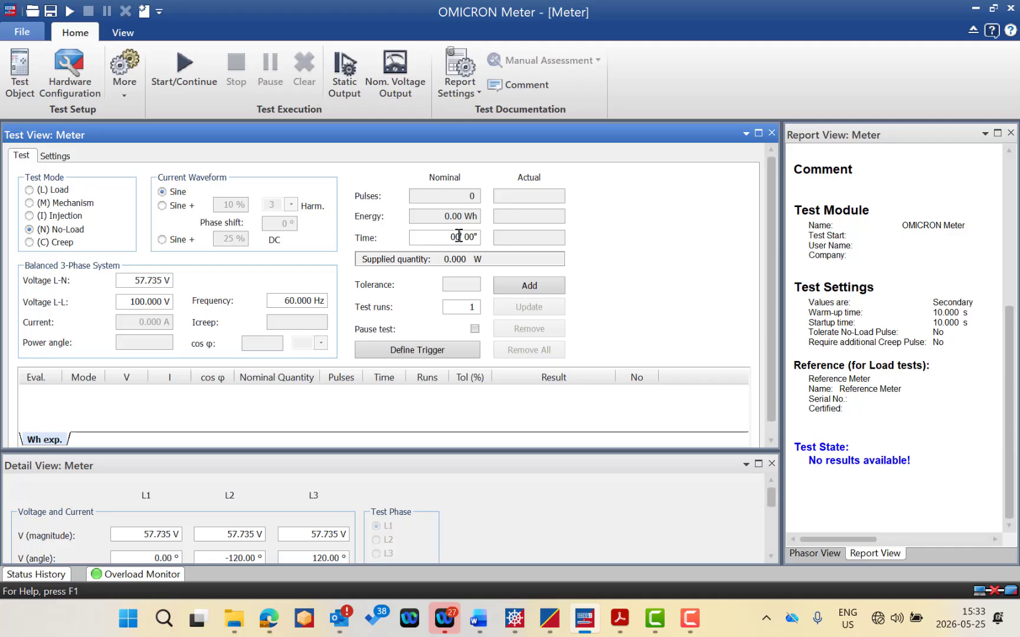
key(Delete)
text(1)
click(513, 289)
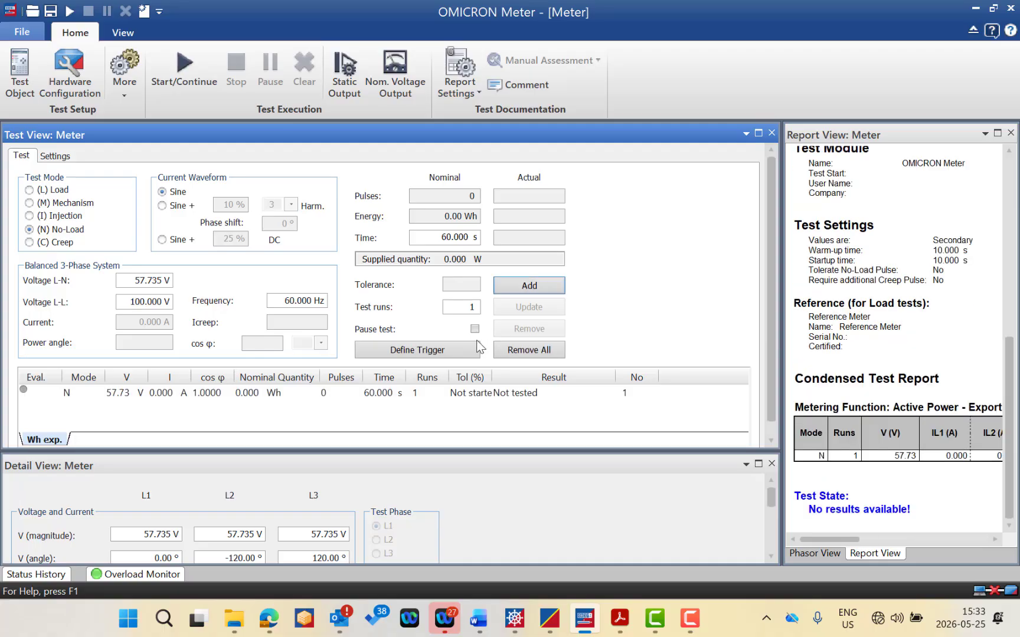
Examine the no-load line's phase currents and voltages and the setting for accepting one pulse in the No-Load test.
click(383, 394)
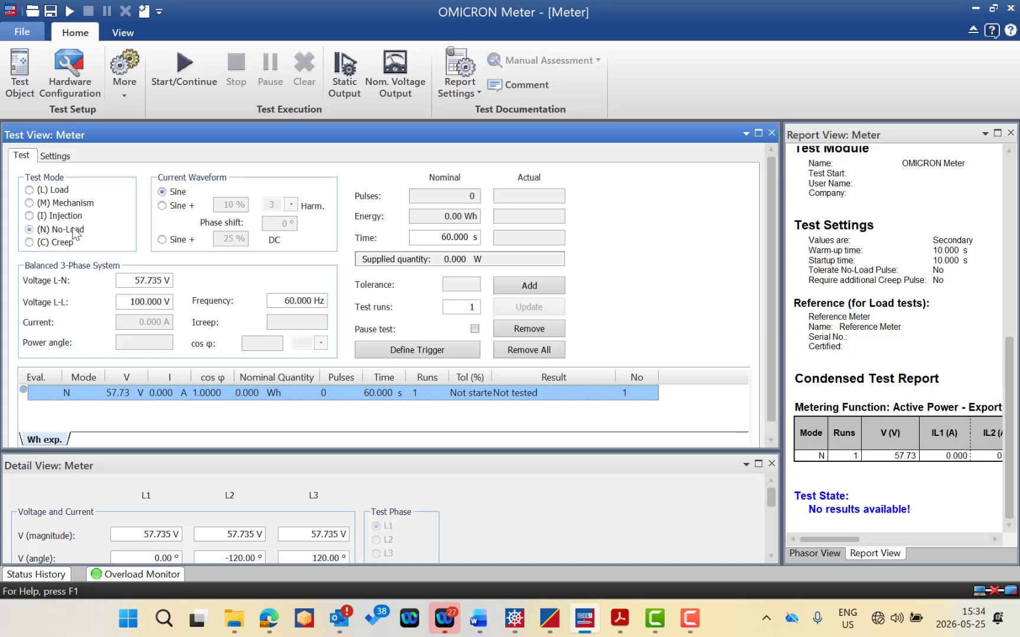
mouse_move(166, 400)
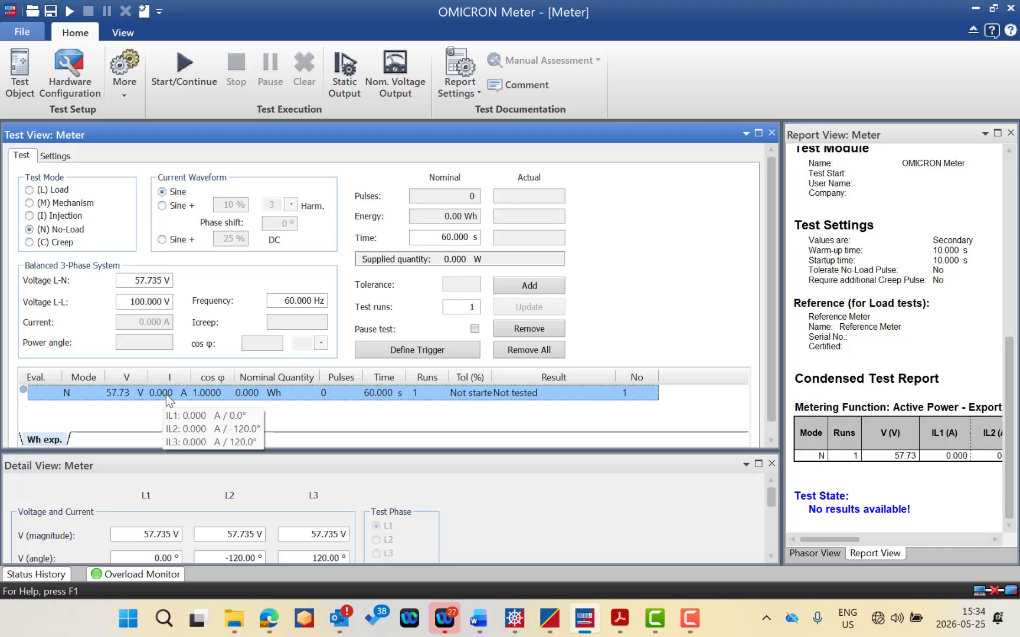
mouse_move(127, 393)
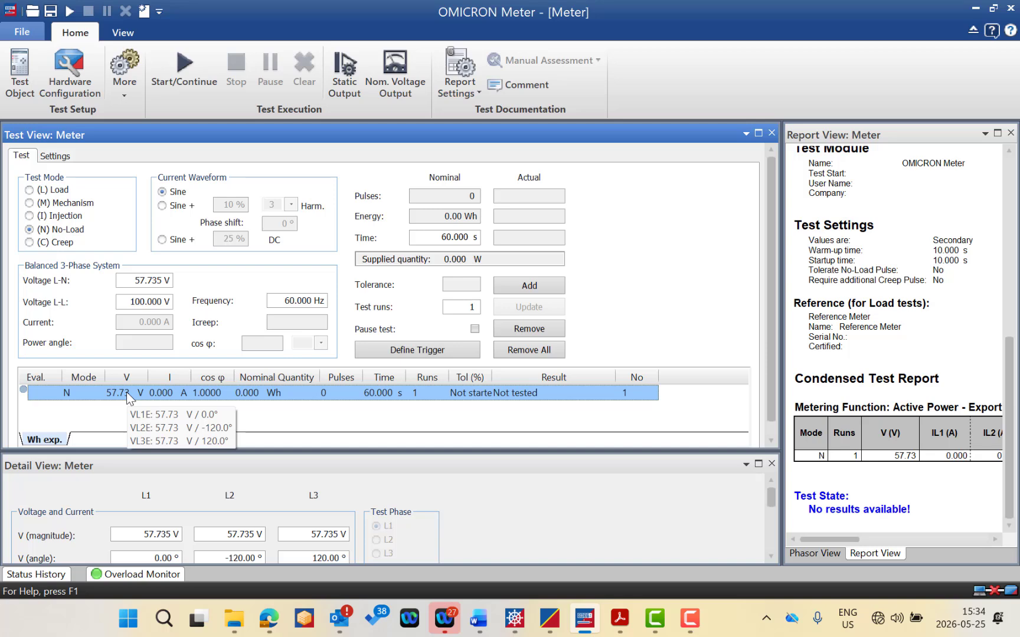
click(59, 157)
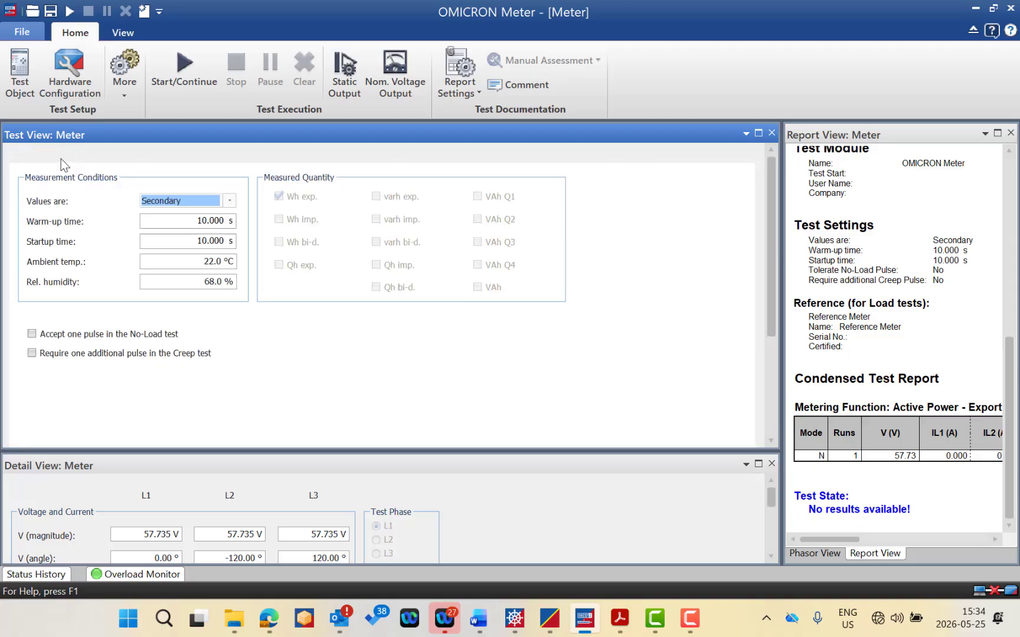
click(51, 335)
click(51, 335)
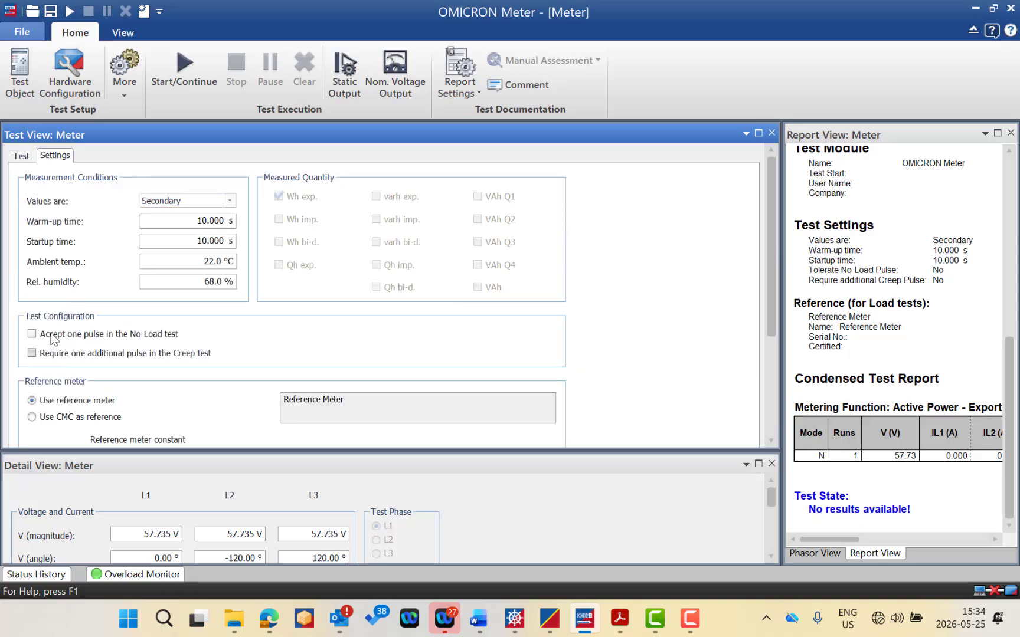
click(21, 157)
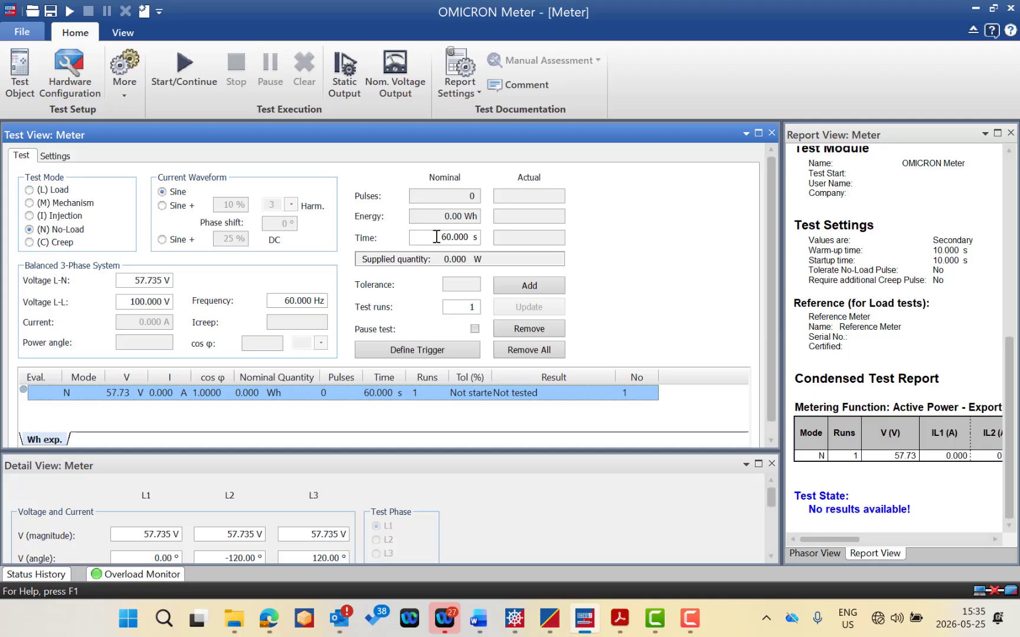
Update the no-load line's nominal time to 10 s, run the test and examine the line's result.
text(1)
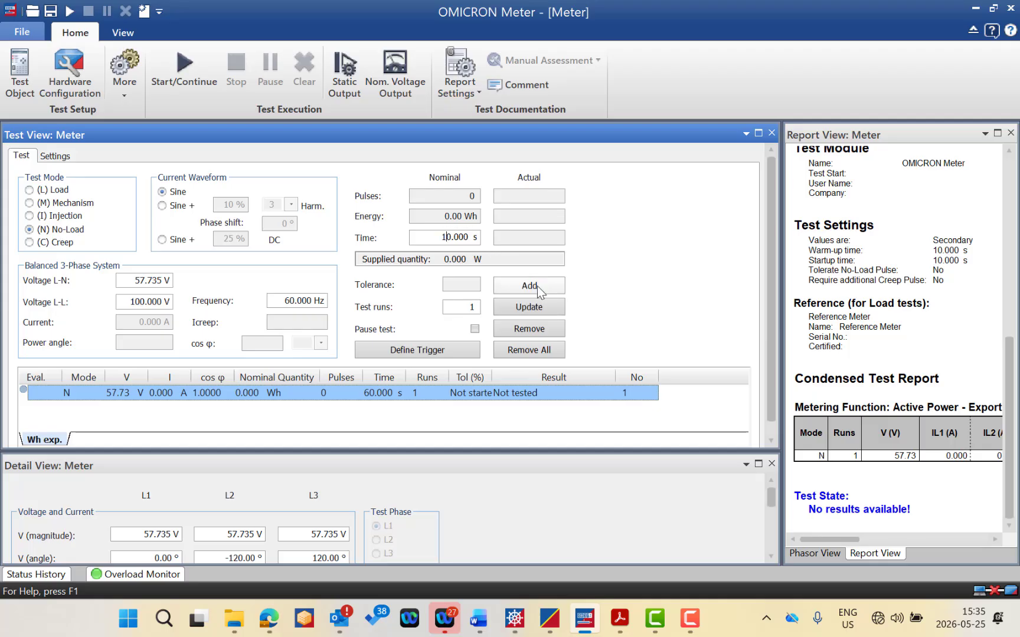
click(530, 307)
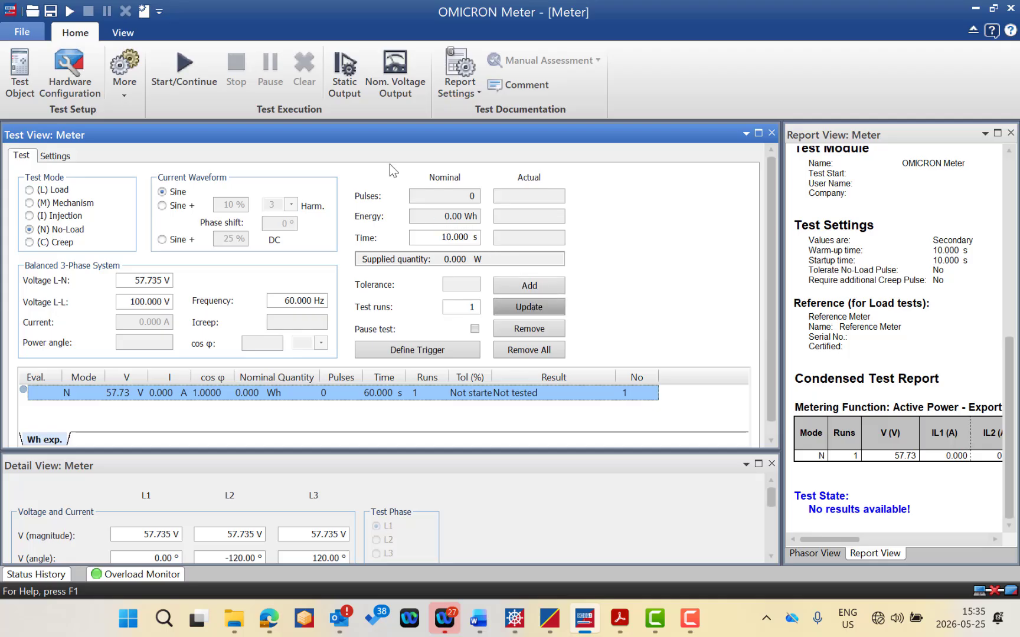
click(181, 81)
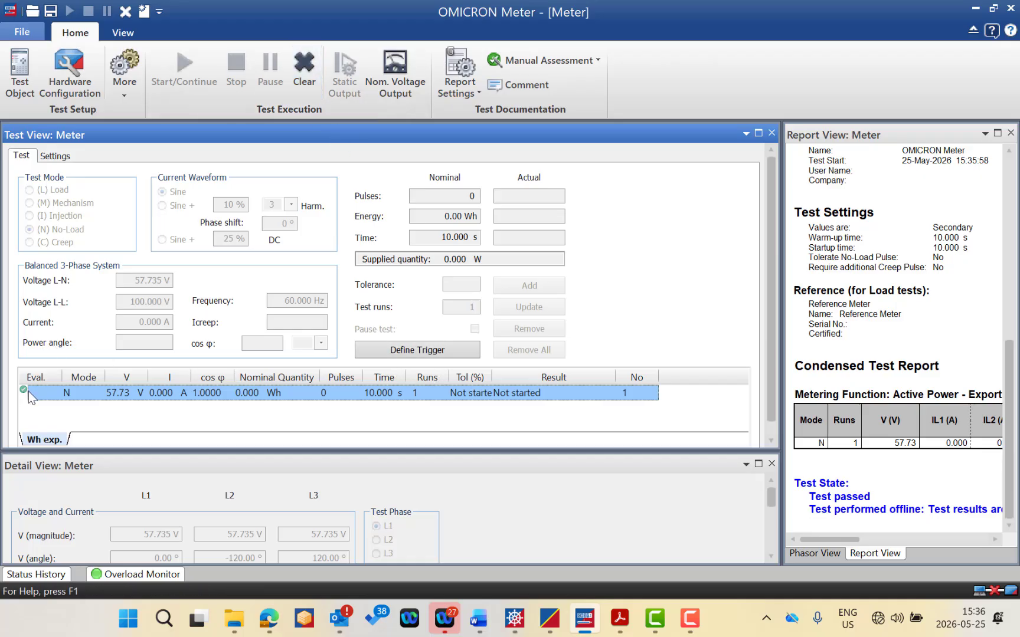
click(69, 420)
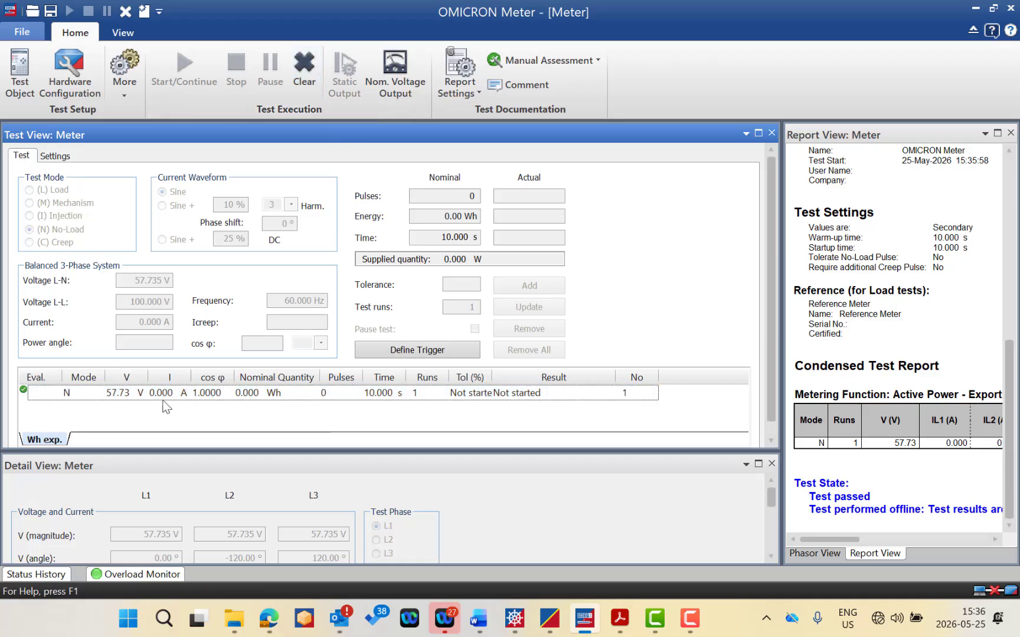
click(485, 393)
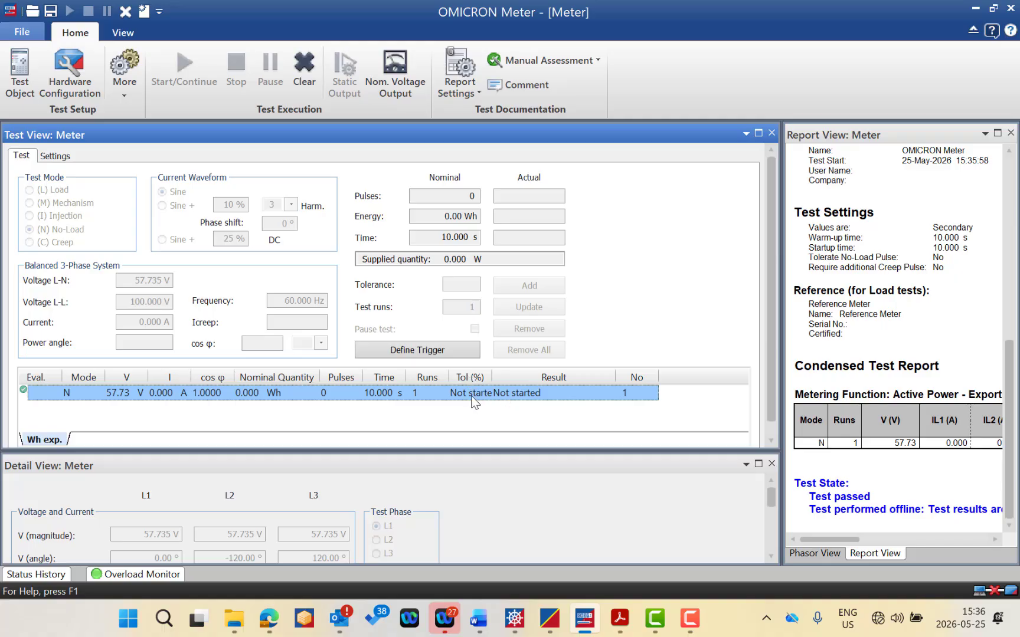
Clear the no-load test results and enable accepting one pulse in the No-Load test.
click(304, 68)
click(54, 155)
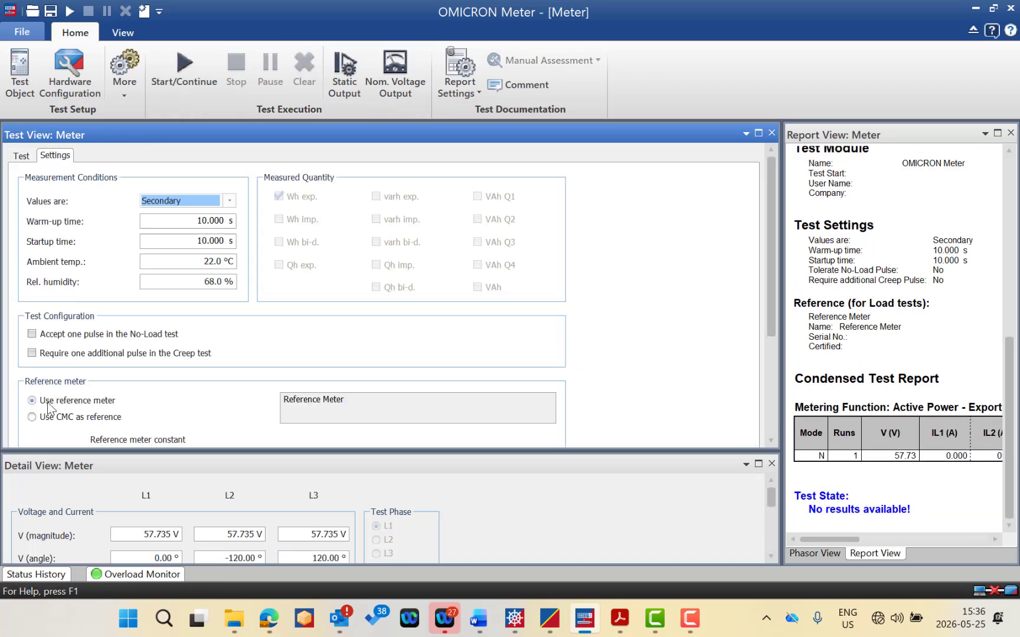
click(44, 331)
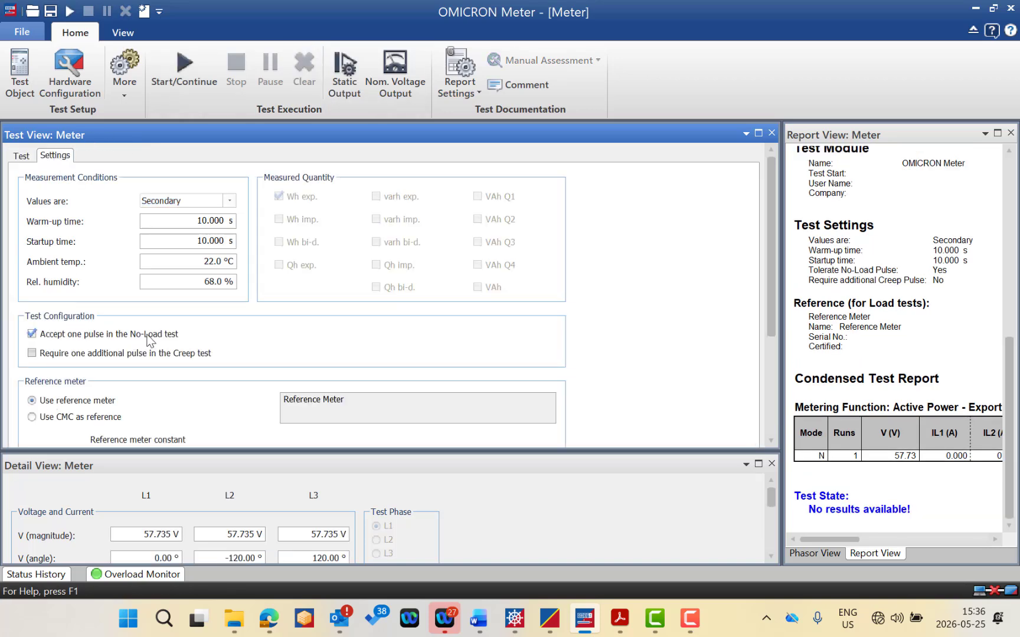
click(22, 156)
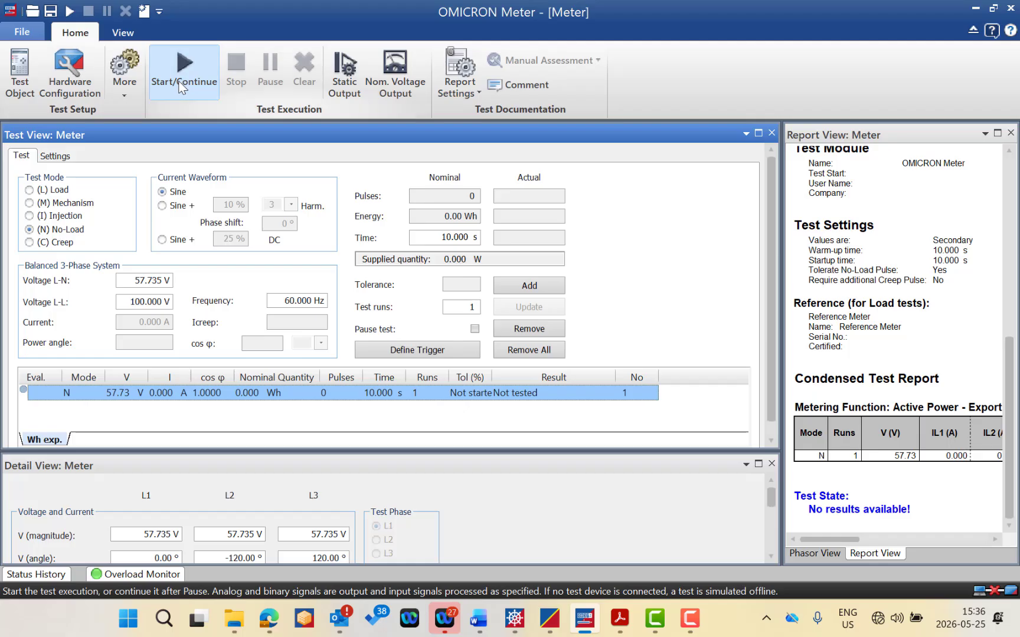
Run the no-load test again, examine its enlarged report and restore the report to its normal size.
click(181, 87)
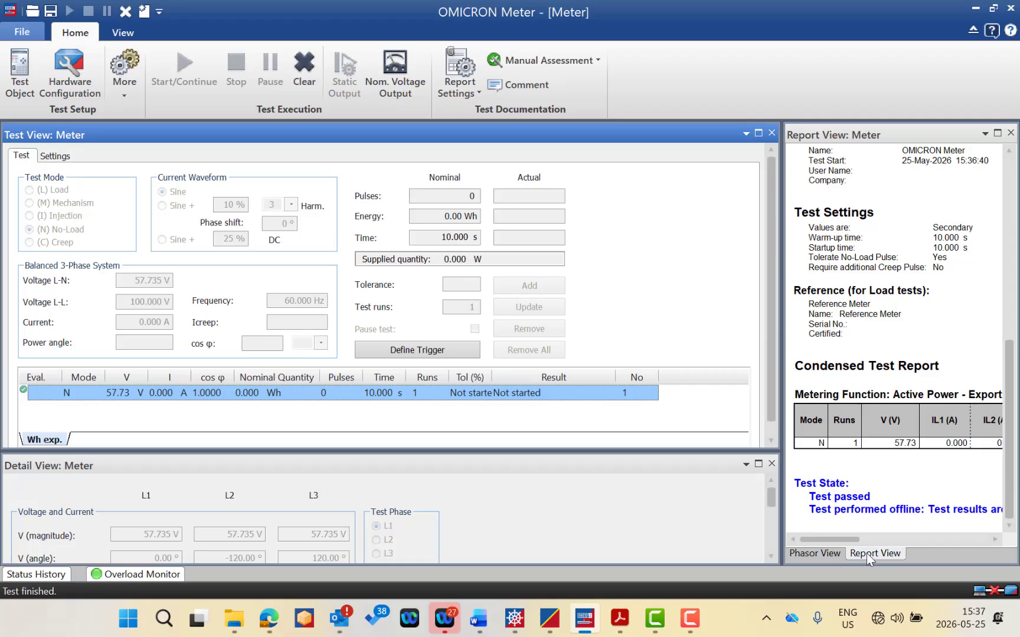
double_click(858, 138)
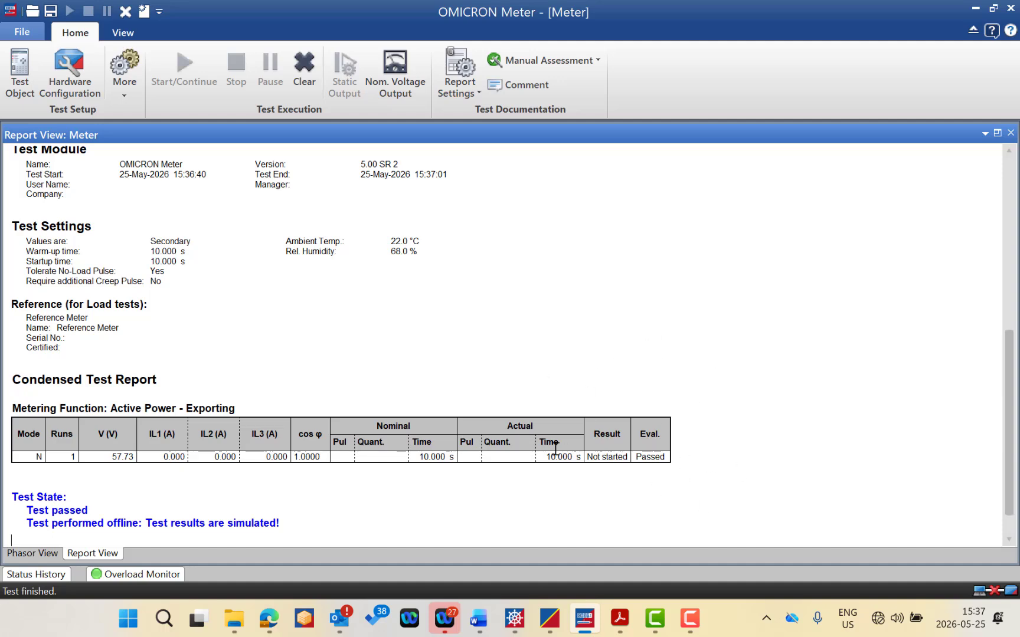
double_click(511, 136)
Clear the no-load results, remove all test lines and switch the test mode to Creep.
click(313, 68)
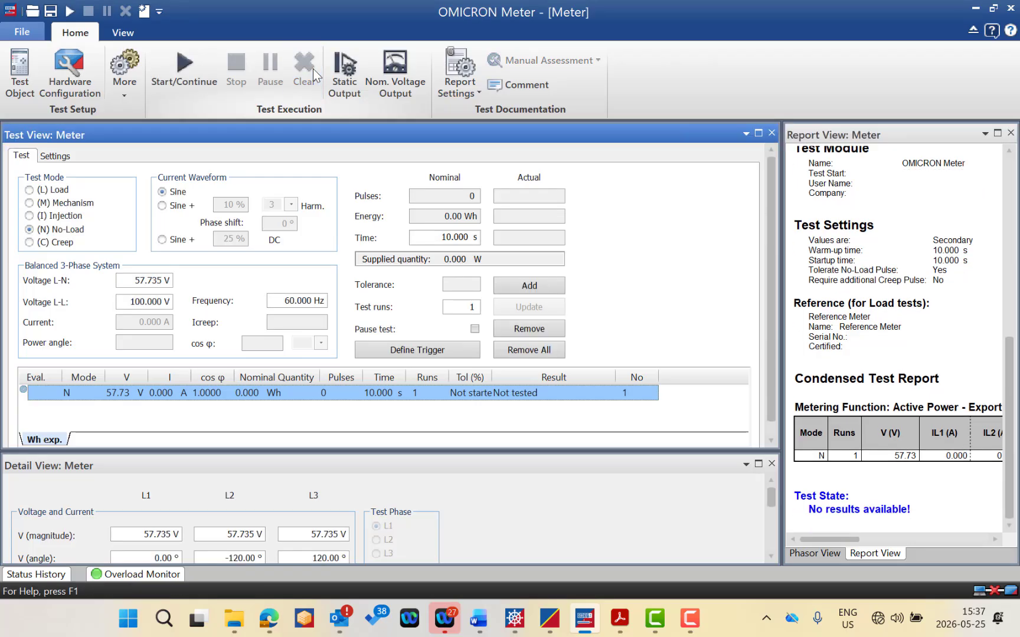
click(528, 348)
click(42, 242)
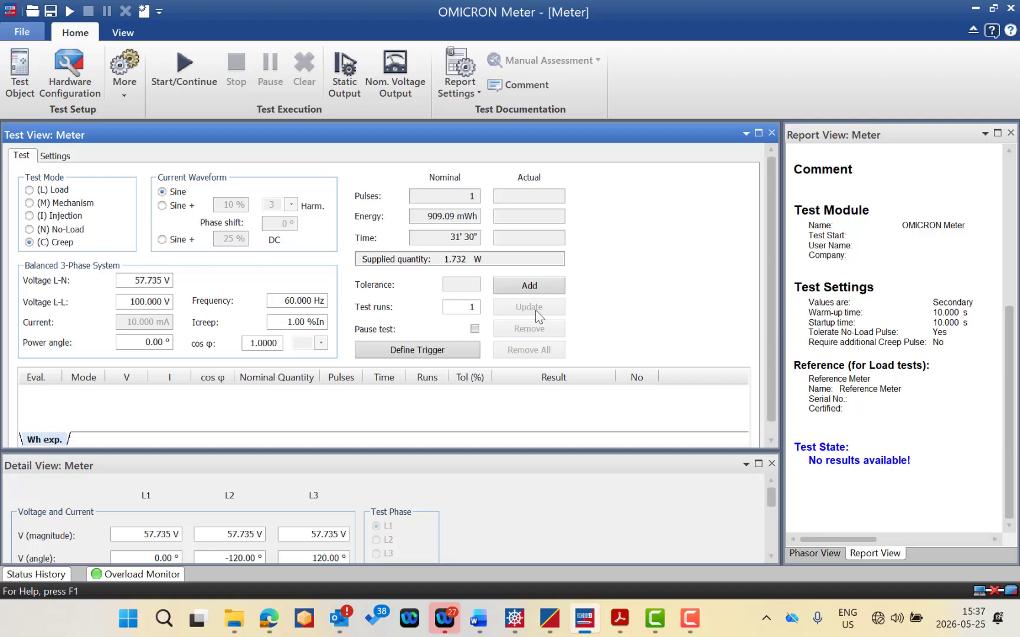
Set the creep current to 5 %In and add a creep test line with 1 test run.
click(302, 322)
key(BackSpace)
key(BackSpace)
key(BackSpace)
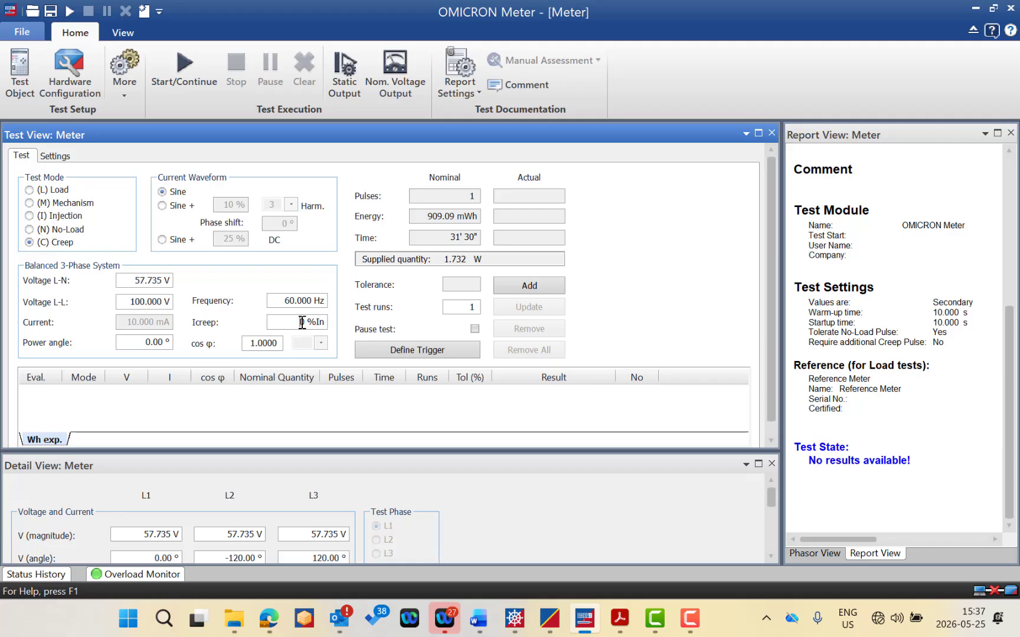
text(2)
key(BackSpace)
text(5.)
key(Return)
click(529, 286)
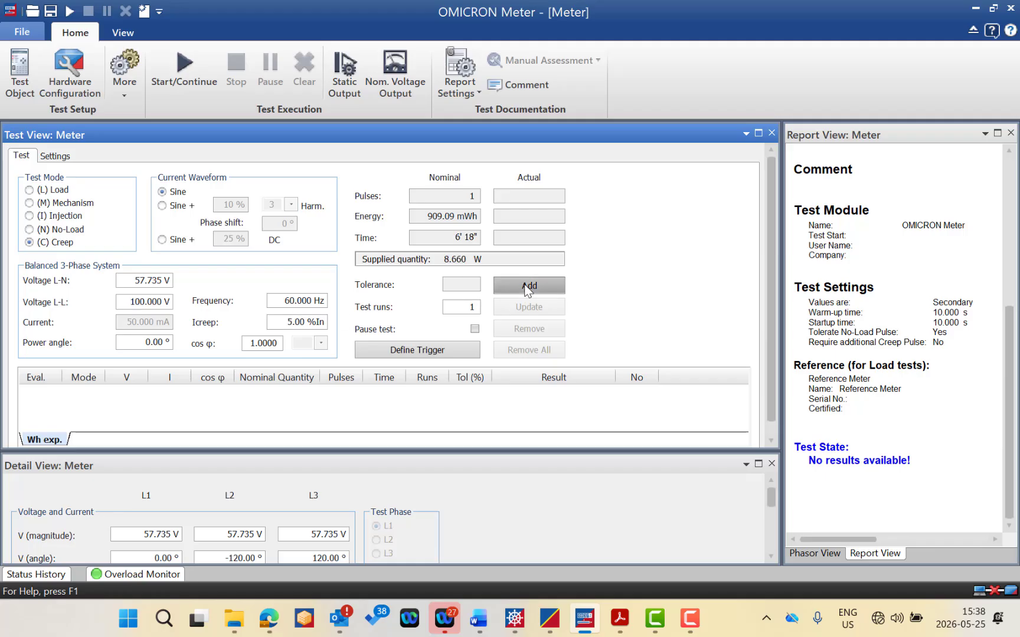
Examine the creep line's phase currents and the setting that requires one additional pulse in the Creep test.
click(214, 398)
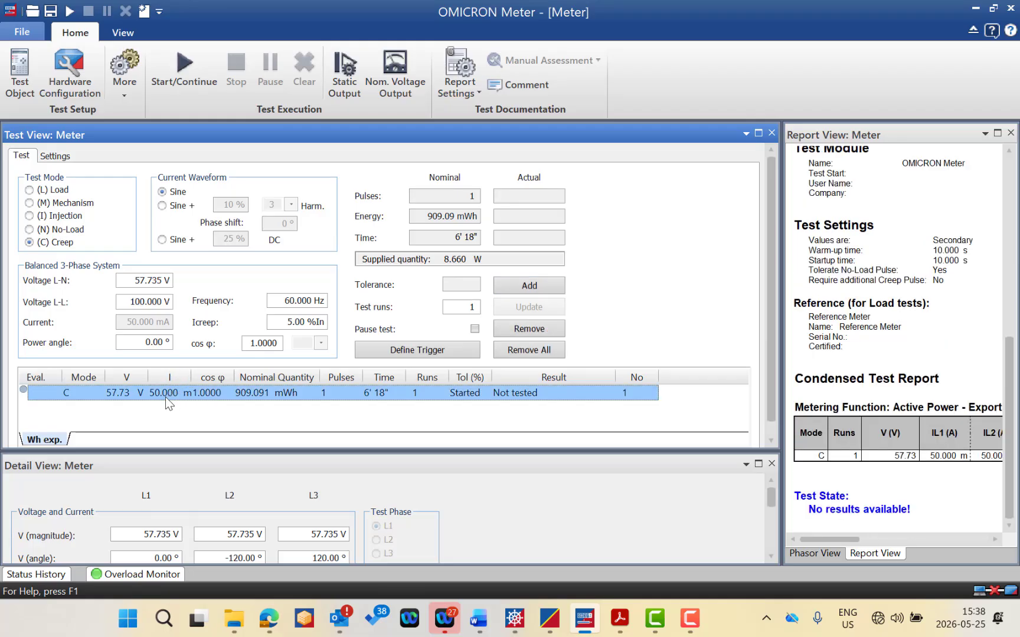
mouse_move(168, 396)
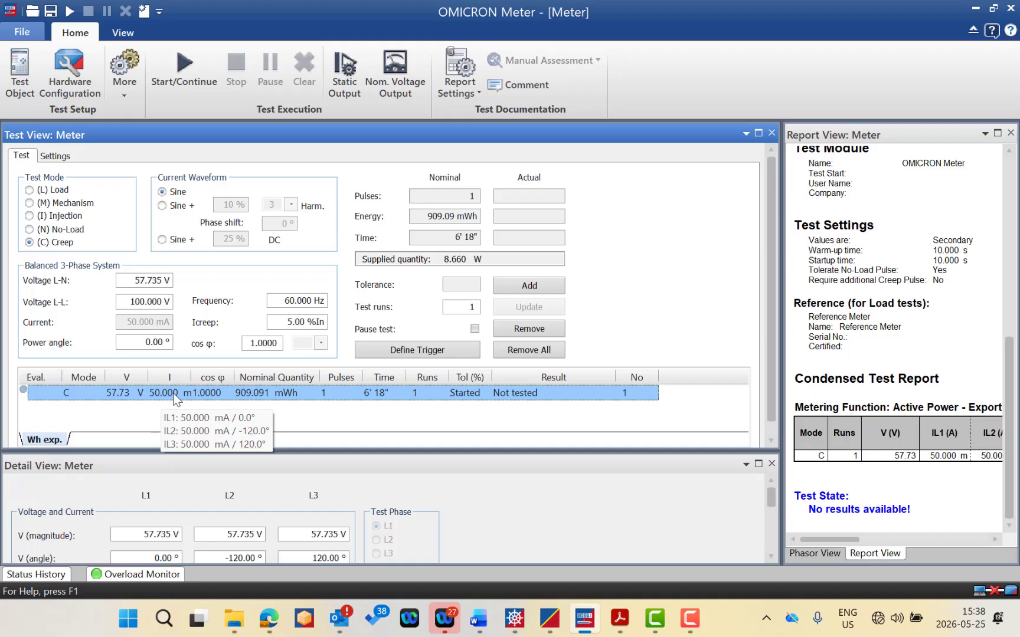
click(57, 155)
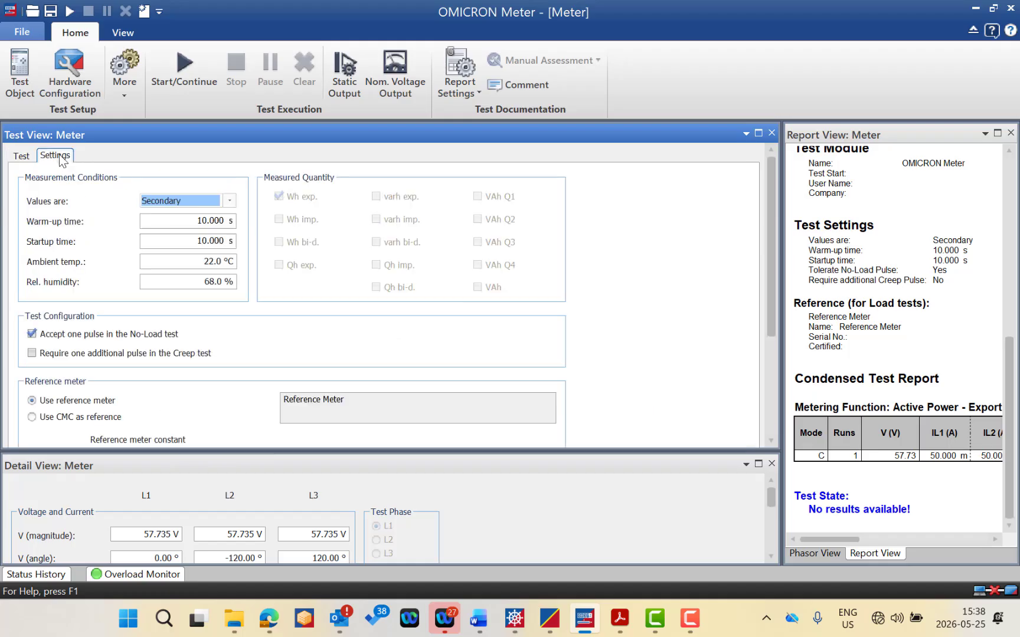
click(21, 156)
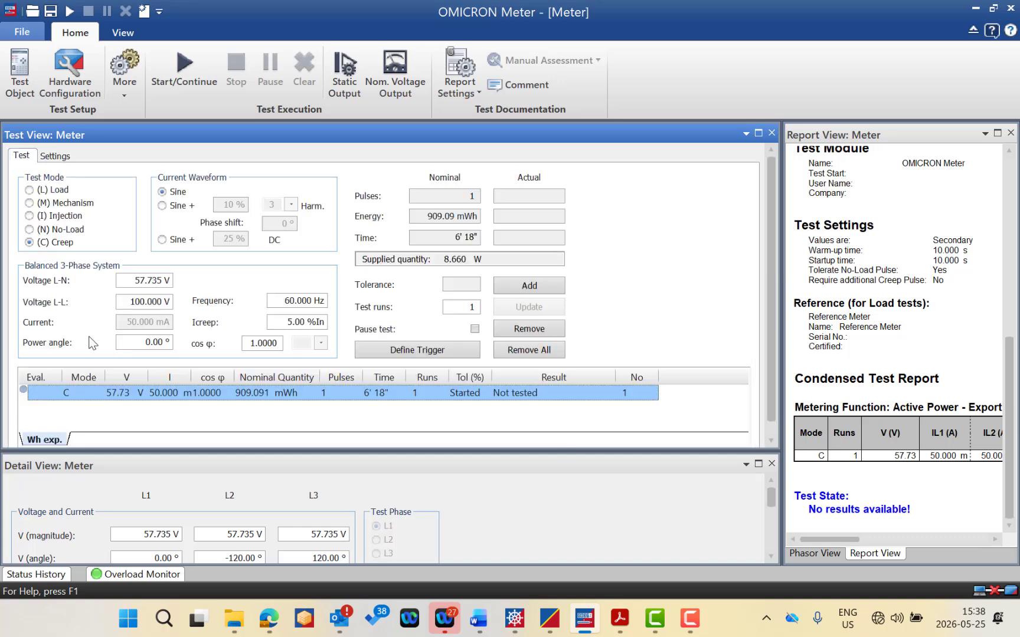